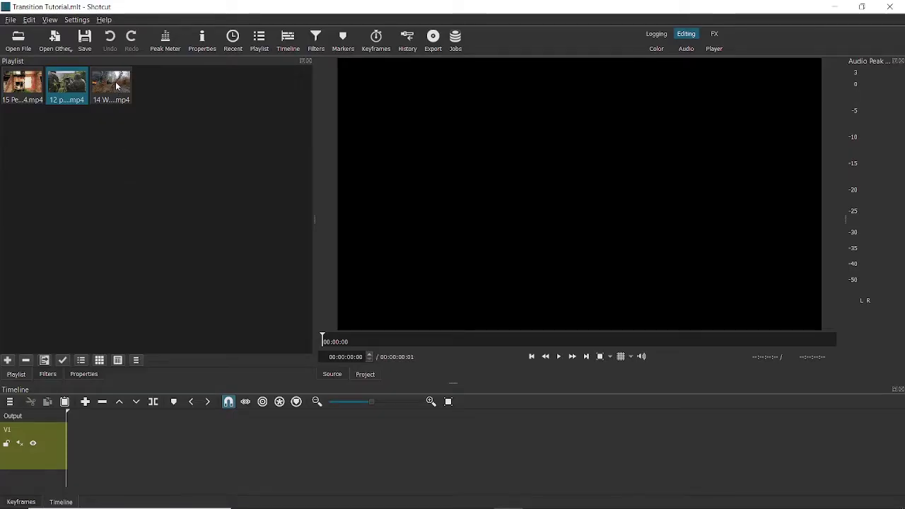
Add the "12 pexels" and "14 War" clips from the playlist to track V1, one after the other
left_click(117, 86, "shift")
left_click_drag(71, 89, 65, 438)
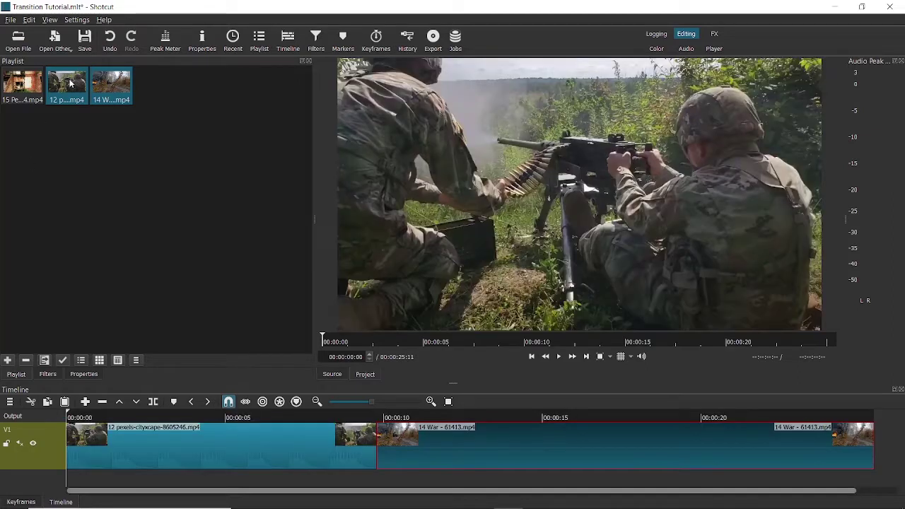
left_click(71, 84)
left_click(342, 459)
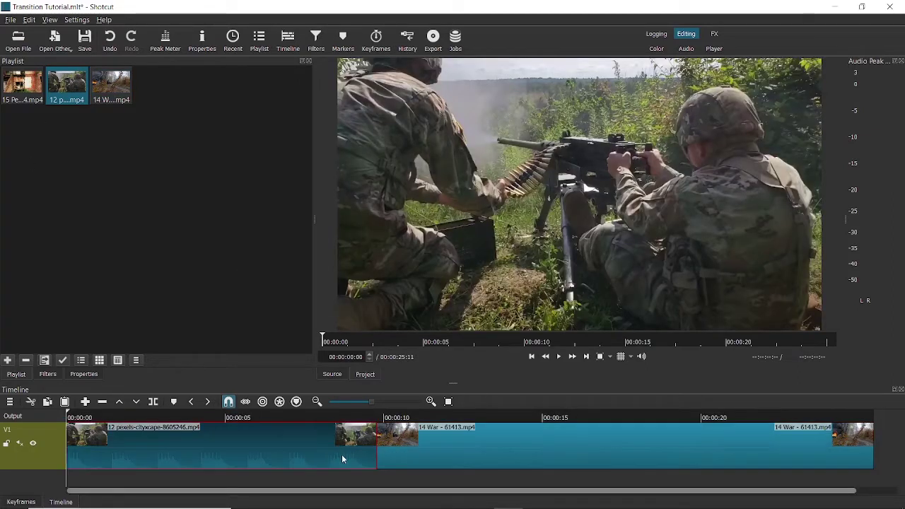
Overlap the 14 War clip onto the end of the first clip from 00:00:09:01 to create a transition
left_click(370, 417)
left_click(376, 418)
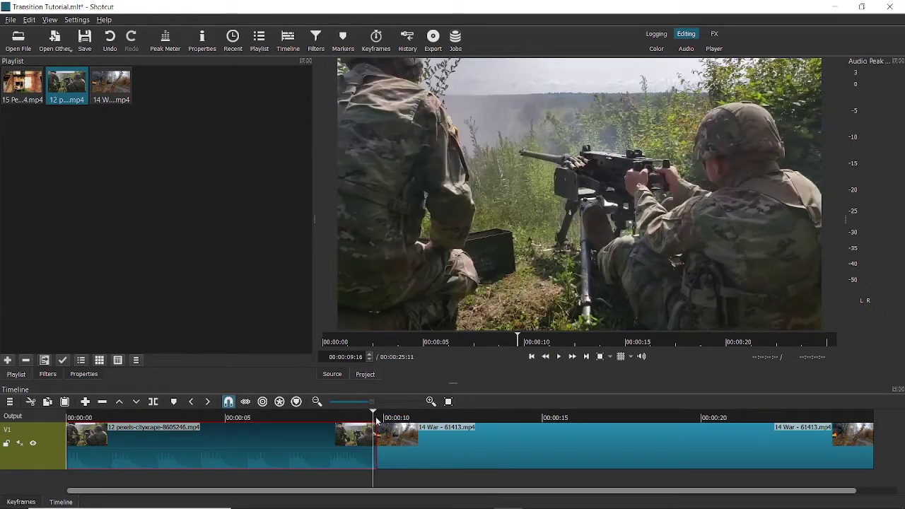
left_click(379, 418)
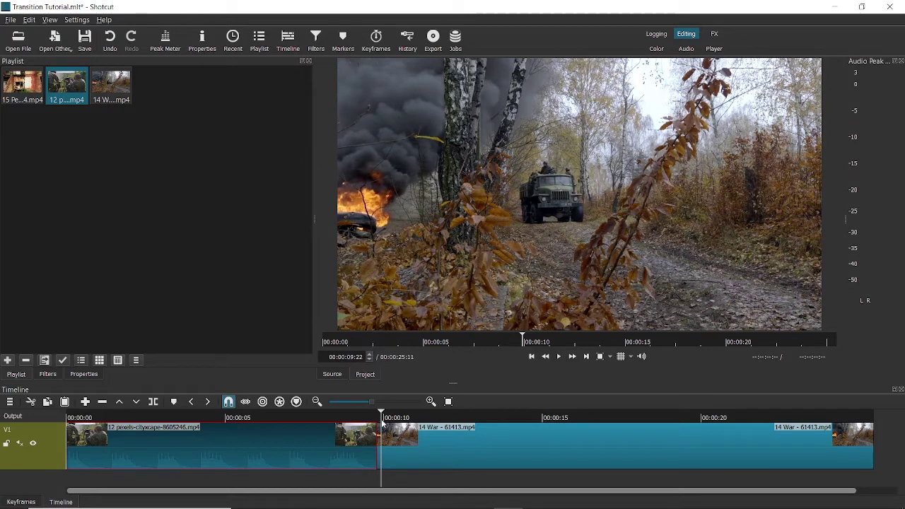
left_click(367, 419)
left_click_drag(366, 423, 354, 422)
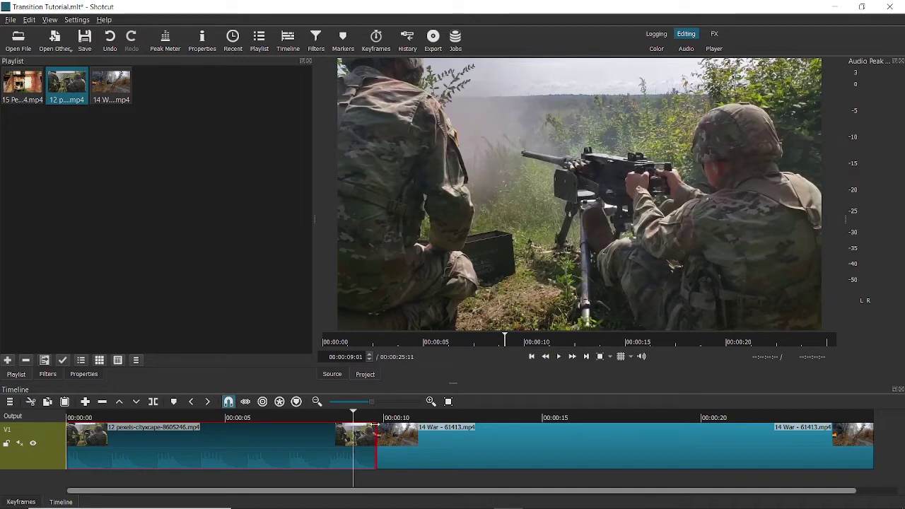
left_click(522, 440)
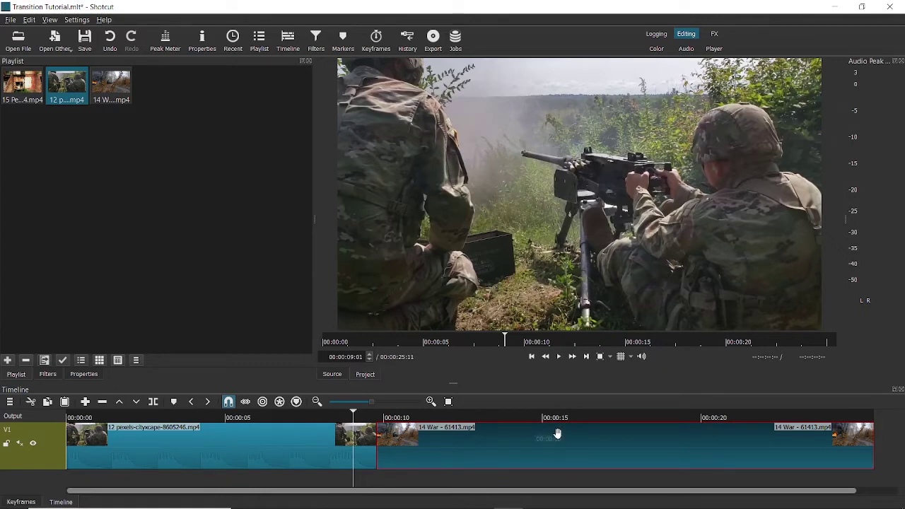
left_click_drag(557, 433, 531, 432)
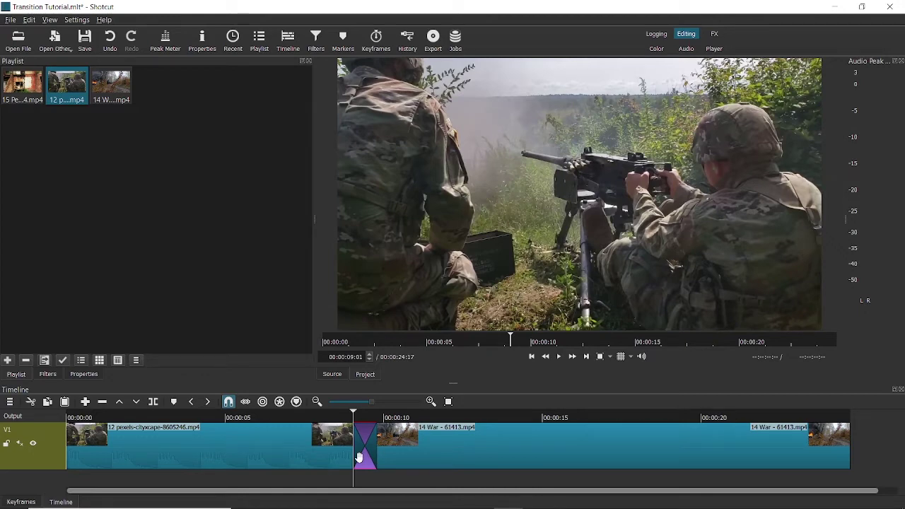
Move the playhead back to 00:00:08:08 and select the transition between the two clips
key("Left")
key("Left")
key("Left")
key("Left")
key("Left")
key("Left")
key("Left")
key("Left")
key("Left")
key("Left")
key("Left")
key("Left")
key("Left")
key("Left")
key("Left")
key("Left")
key("Left")
key("Left")
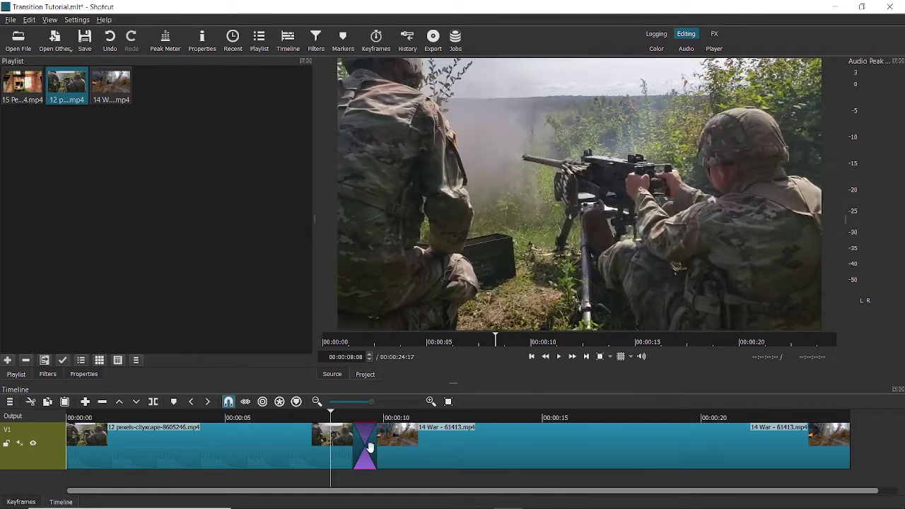
left_click(446, 447)
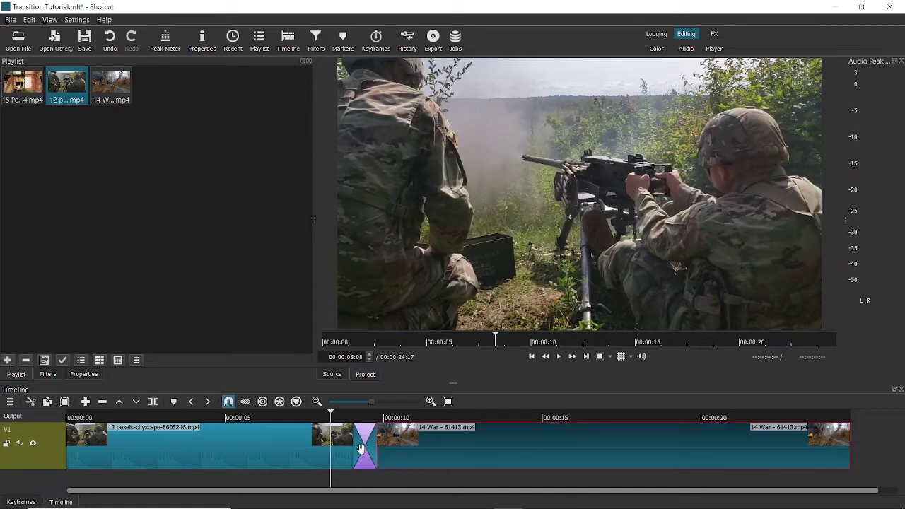
left_click(299, 451)
left_click(469, 438)
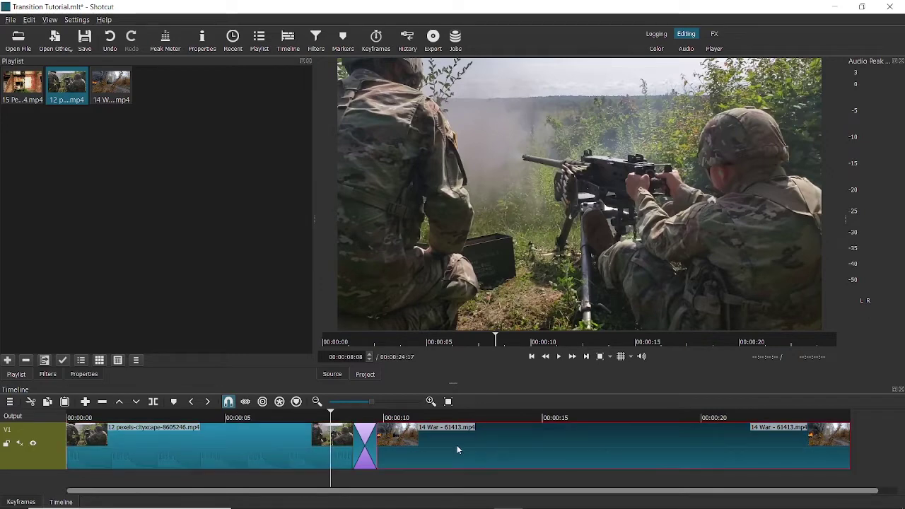
left_click(359, 445)
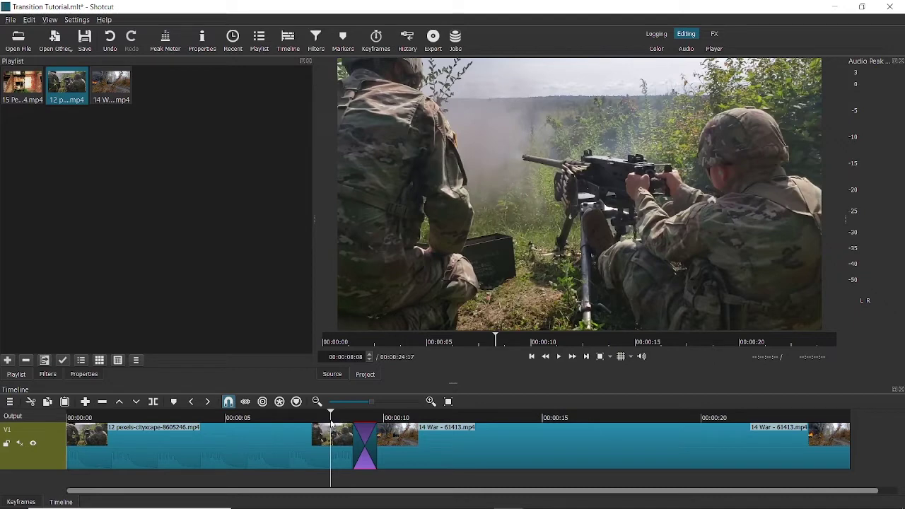
Play back the default transition three times and return the playhead to just before it
key("space")
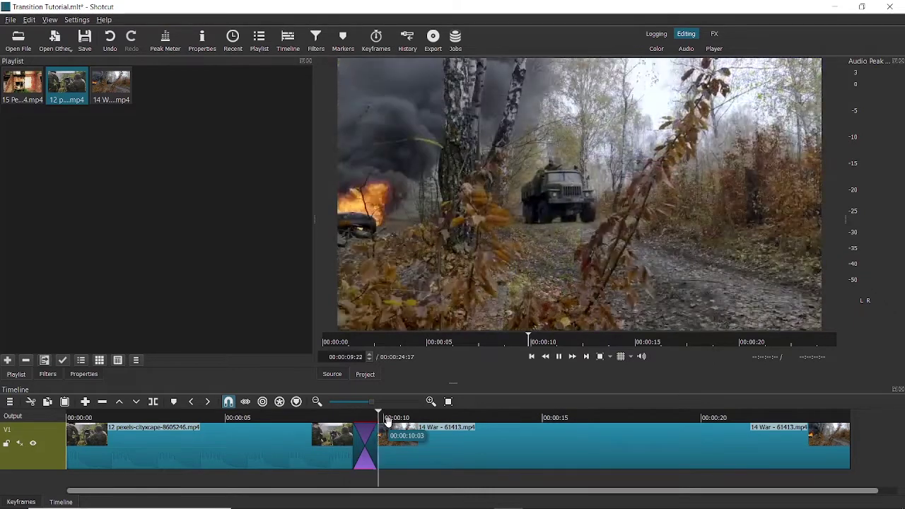
key("space")
left_click(323, 421)
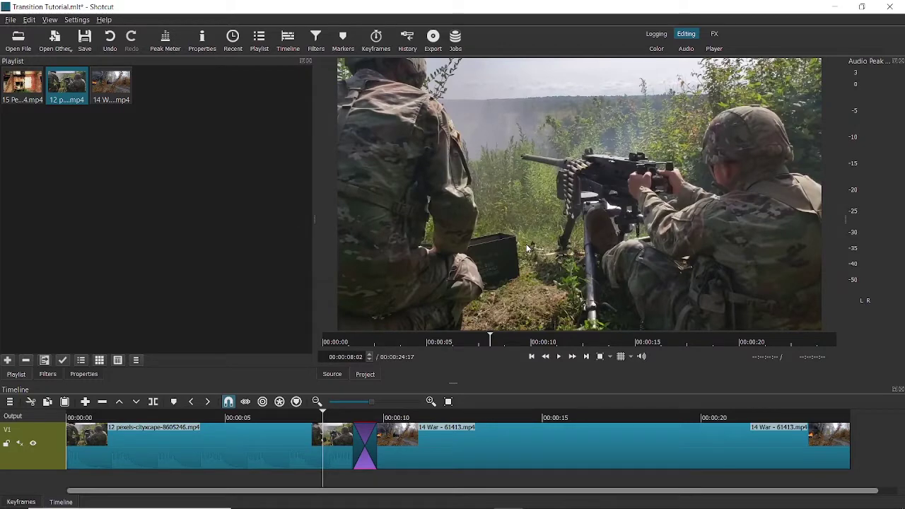
key("space")
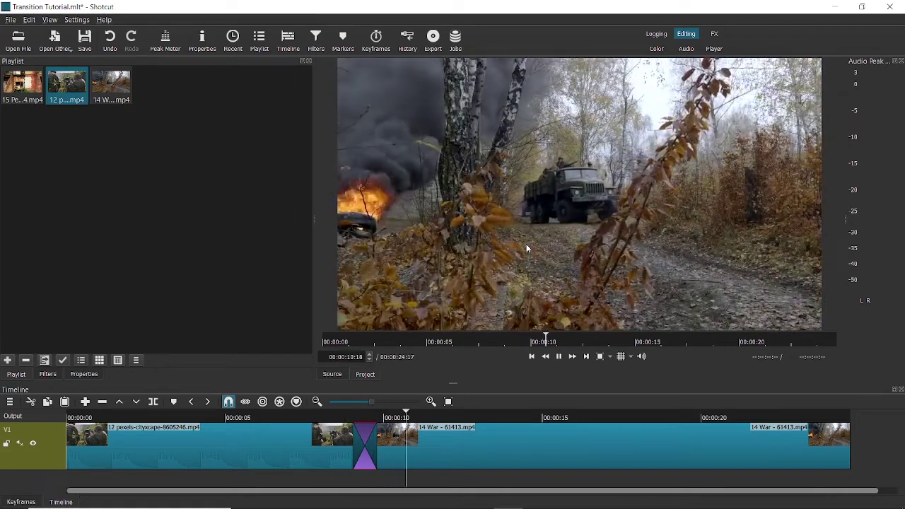
key("space")
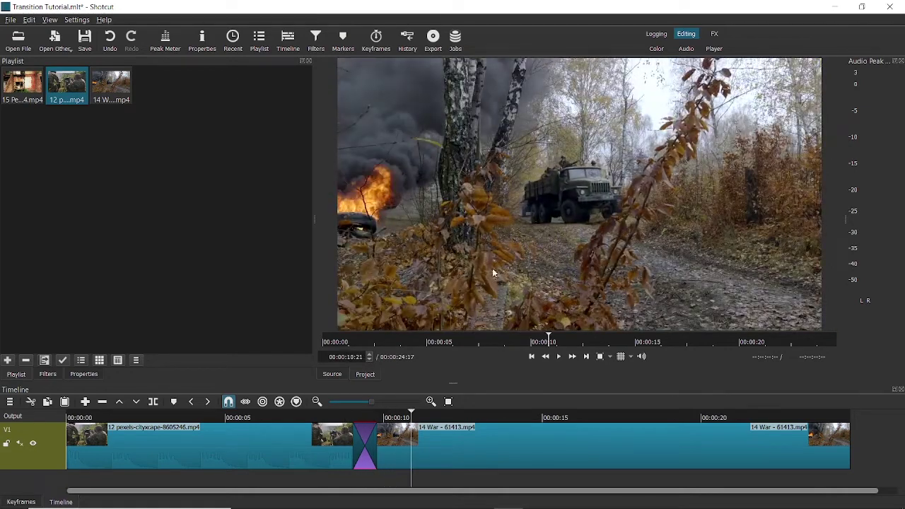
left_click(329, 417)
key("space")
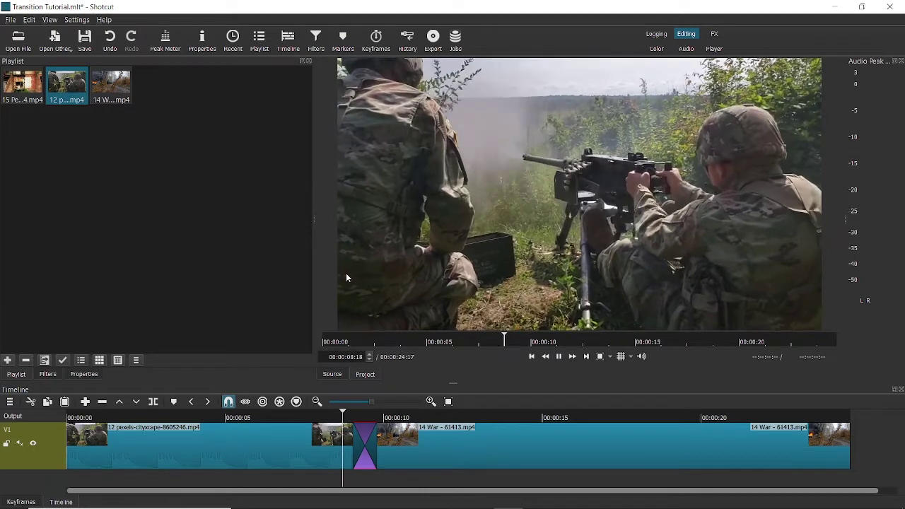
key("space")
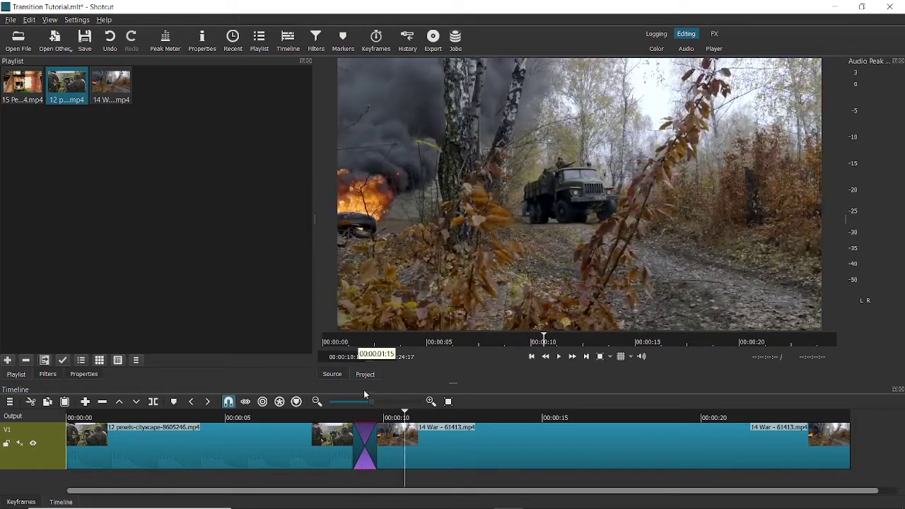
left_click(335, 418)
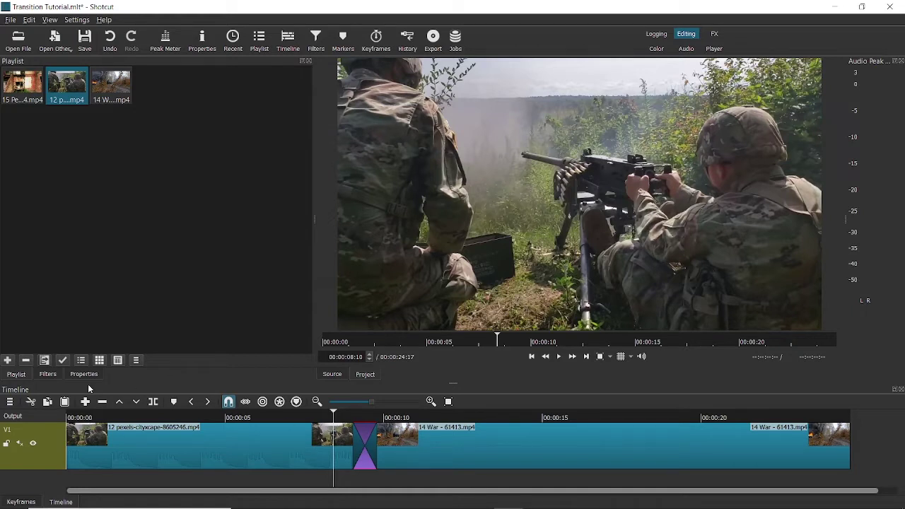
Set the selected transition's video style to Diagonal Top Right in its properties
left_click(79, 374)
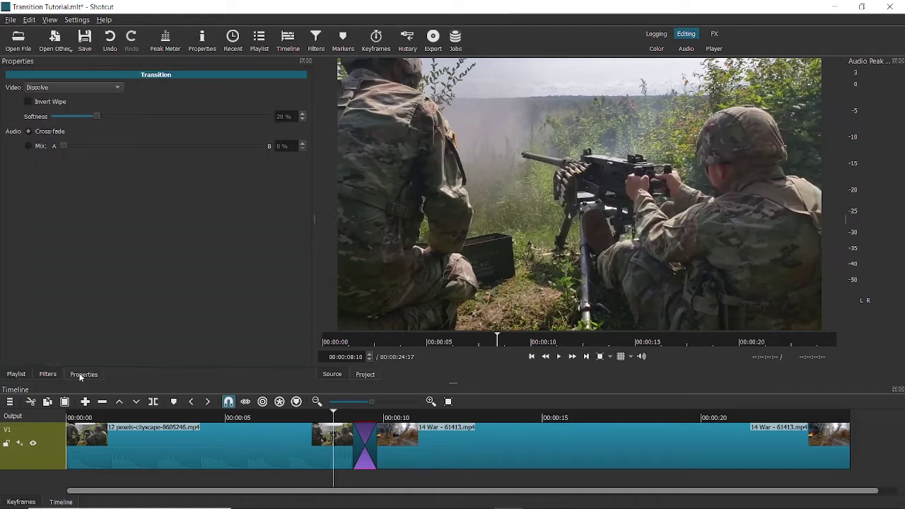
left_click(118, 89)
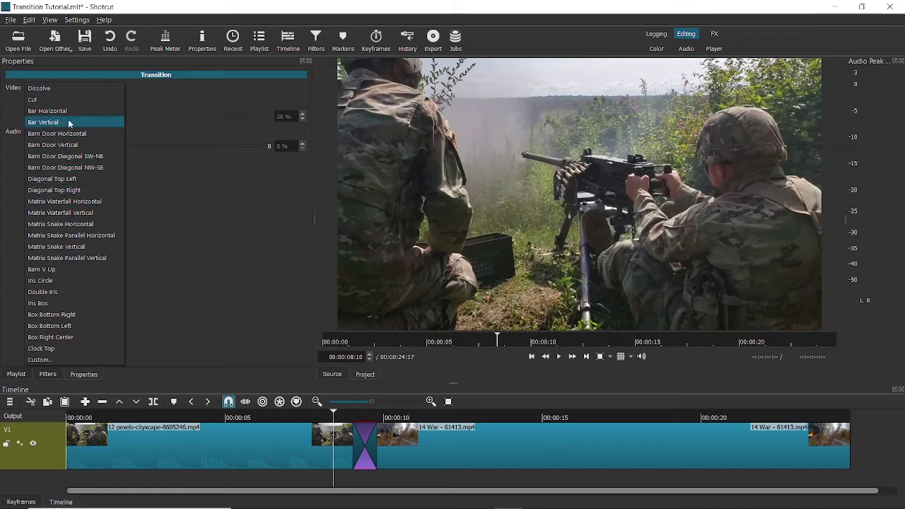
left_click(87, 191)
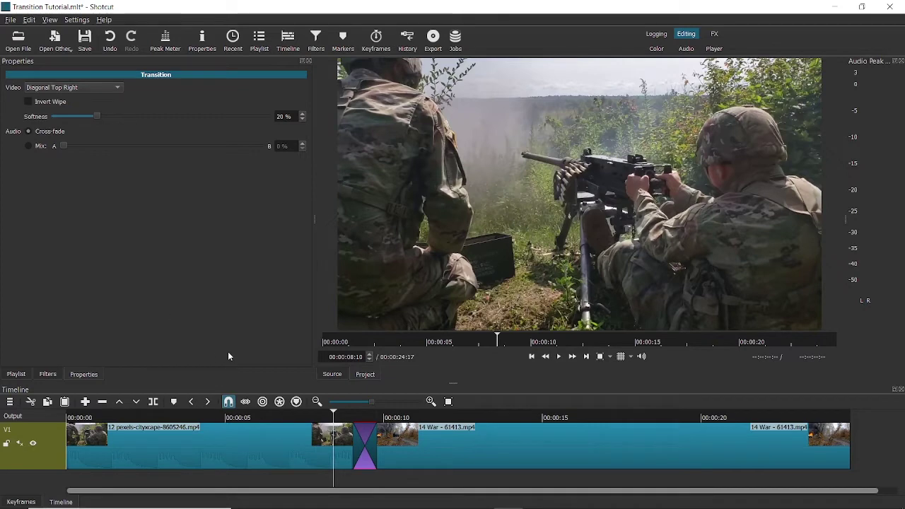
Preview the Diagonal Top Right transition repeatedly, returning the playhead to just before it each time
key("space")
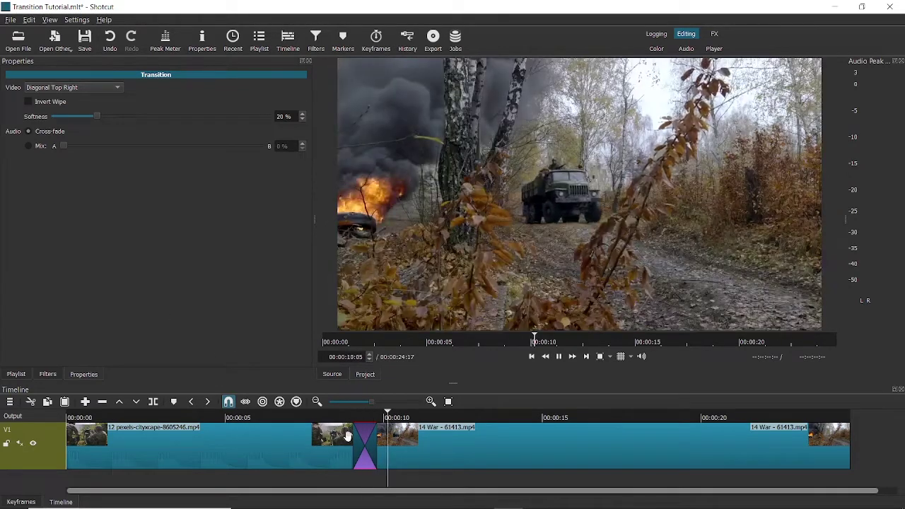
key("space")
left_click(319, 417)
key("space")
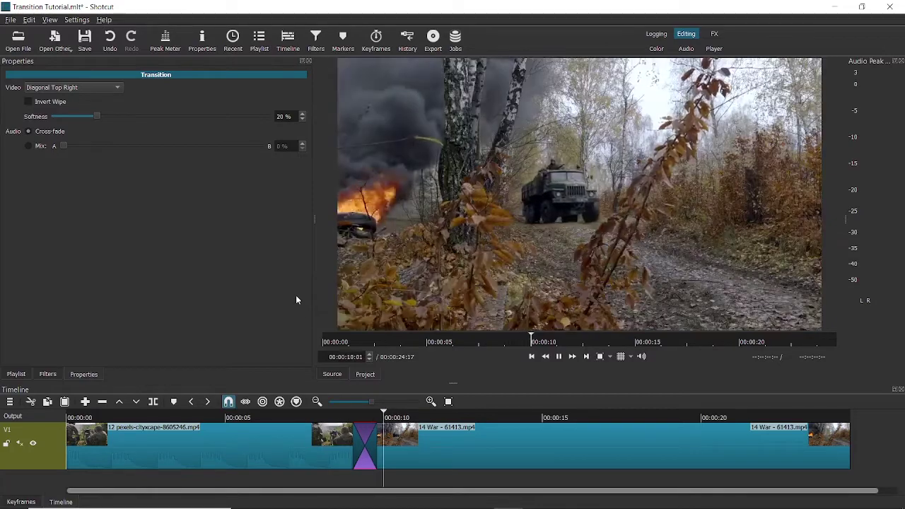
key("space")
left_click(359, 418)
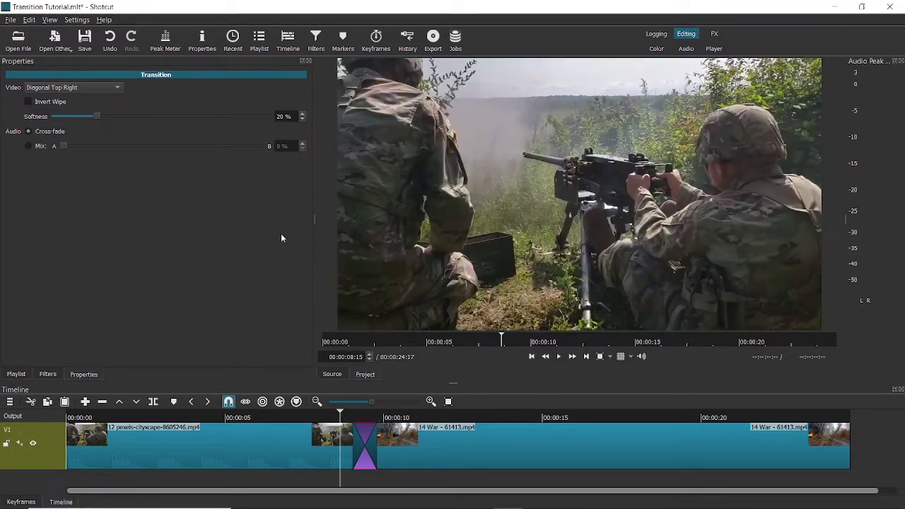
key("space")
key("space")
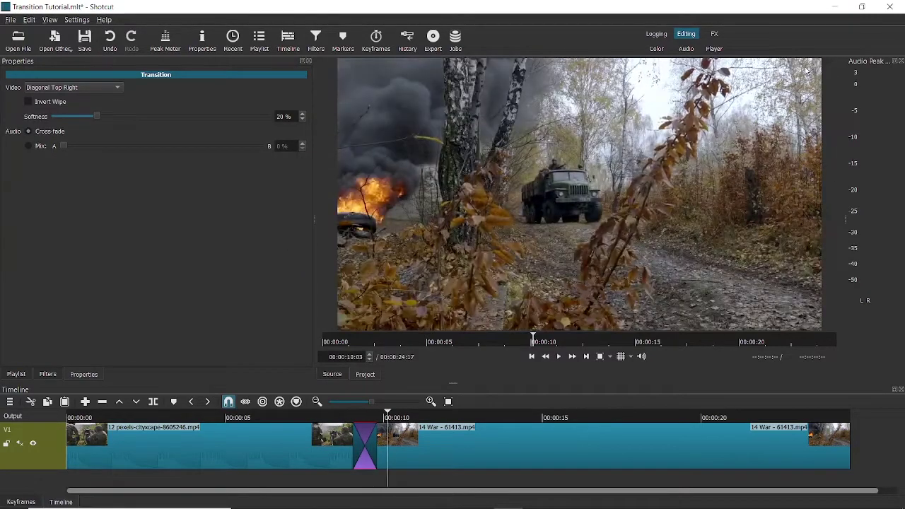
left_click(340, 416)
key("space")
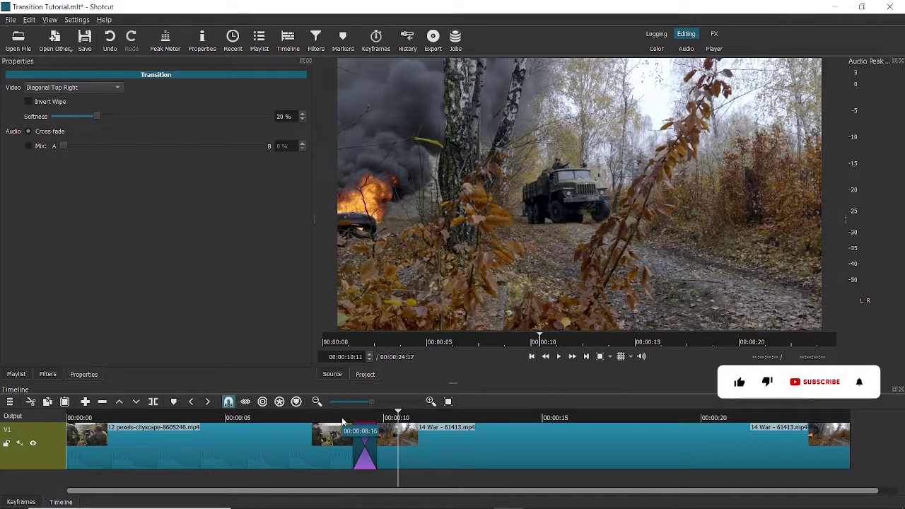
left_click(341, 417)
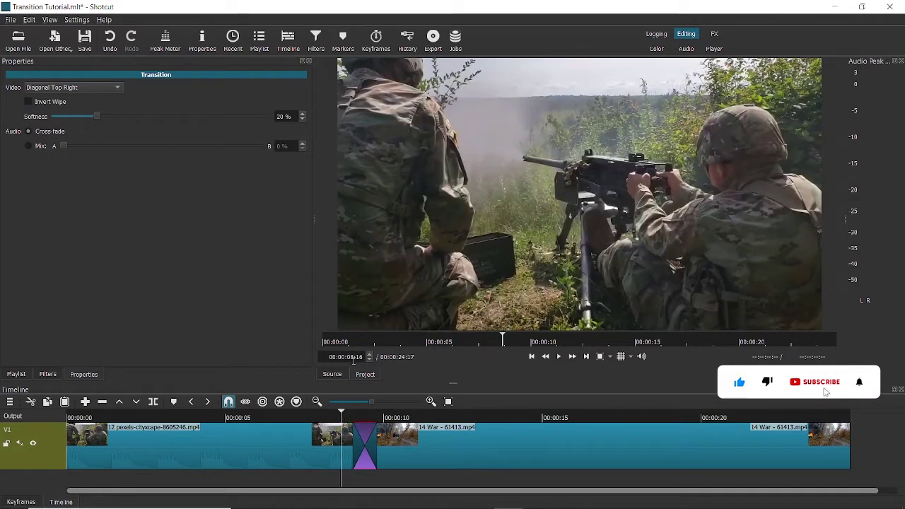
key("space")
key("space")
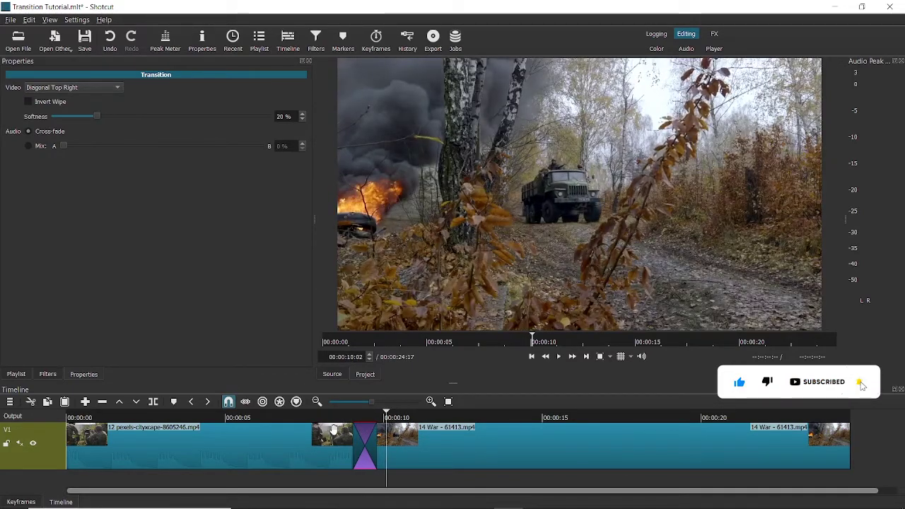
left_click(342, 432)
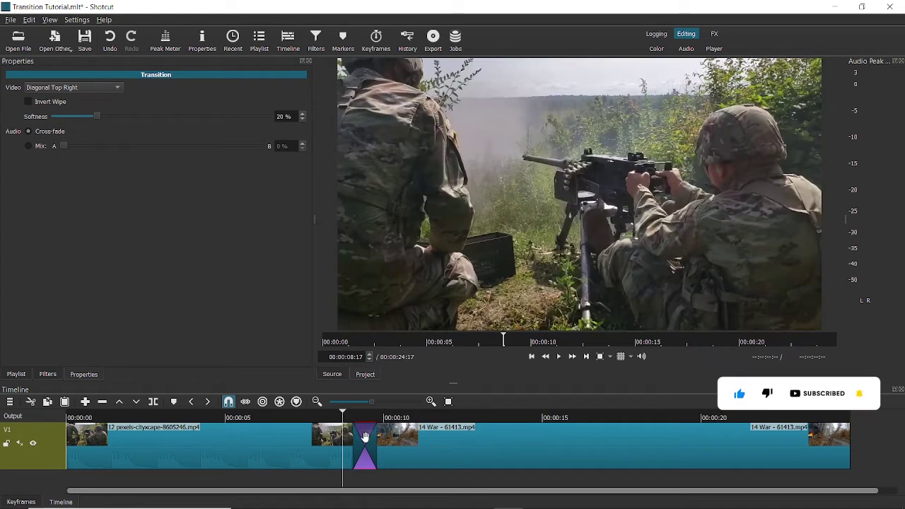
key("space")
left_click(332, 413)
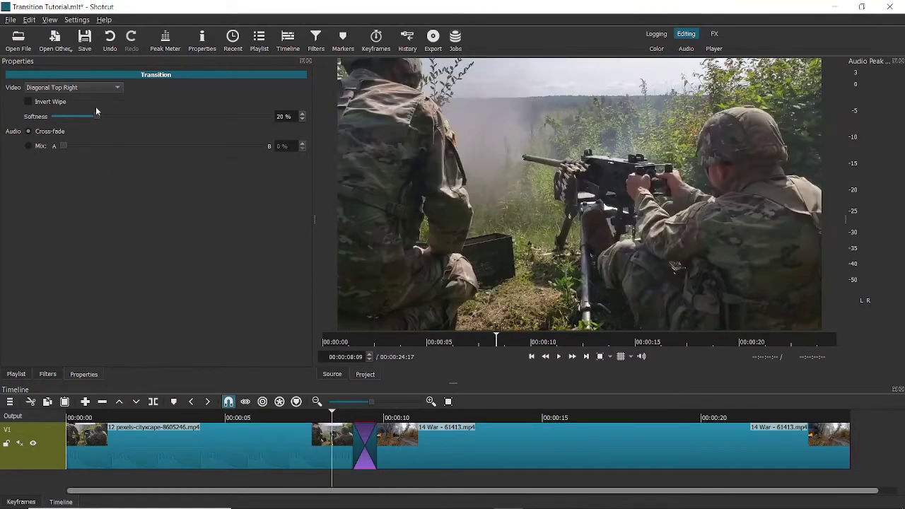
Change the transition's video style to Bar Horizontal and play it back
left_click(116, 87)
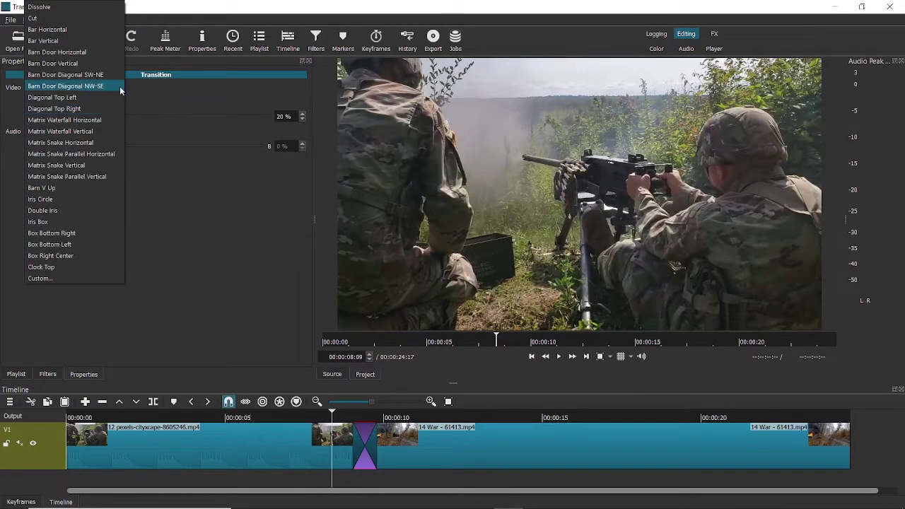
left_click(74, 30)
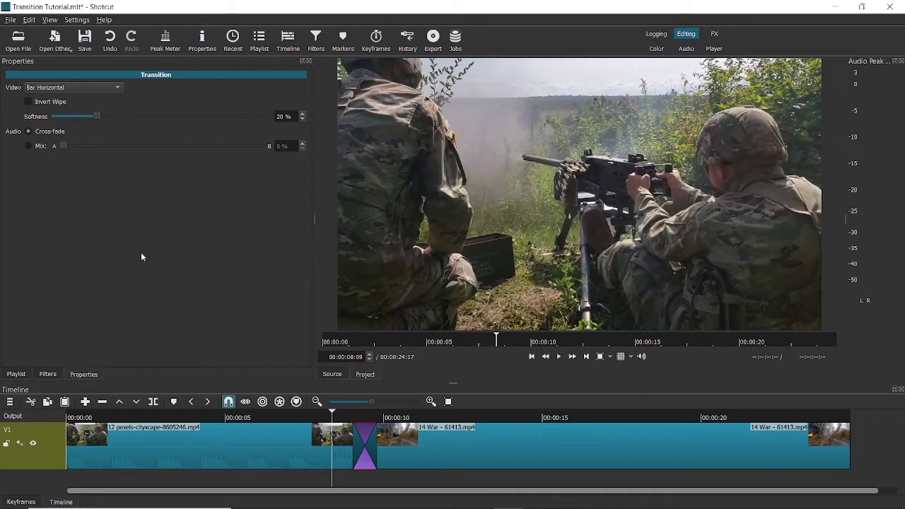
key("space")
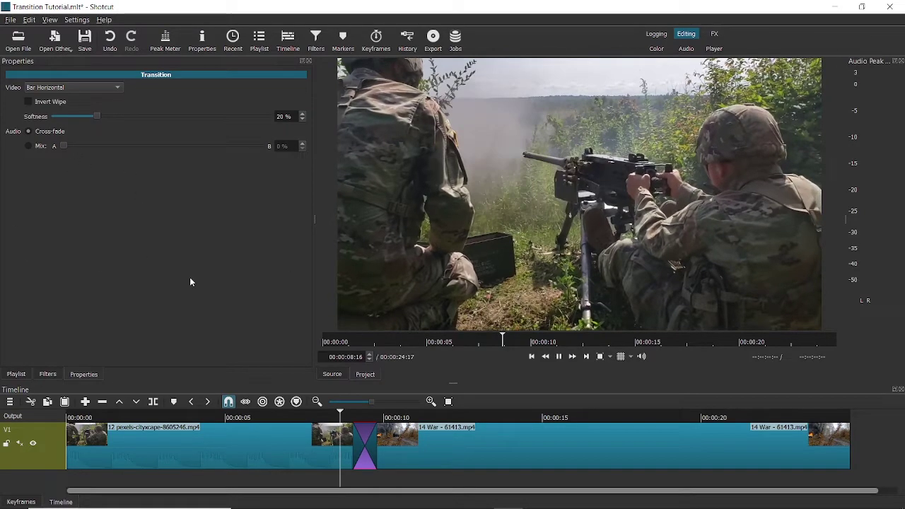
key("space")
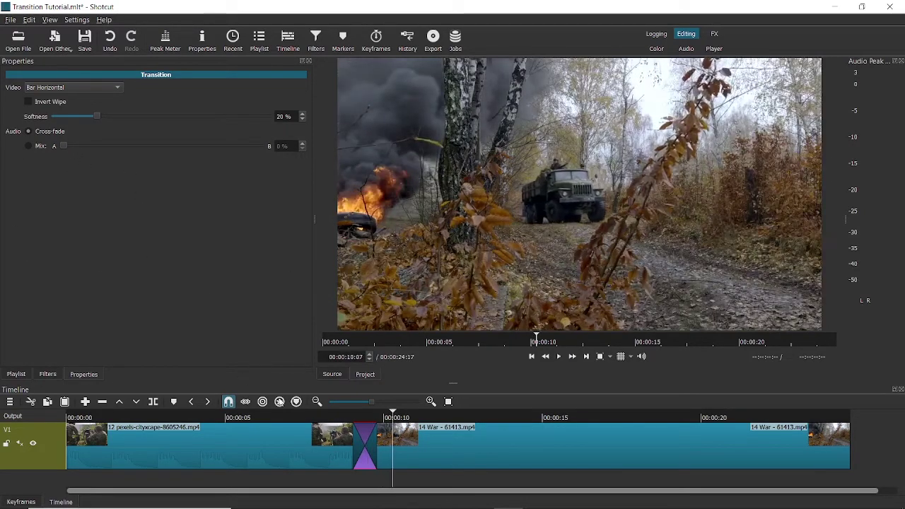
left_click(339, 416)
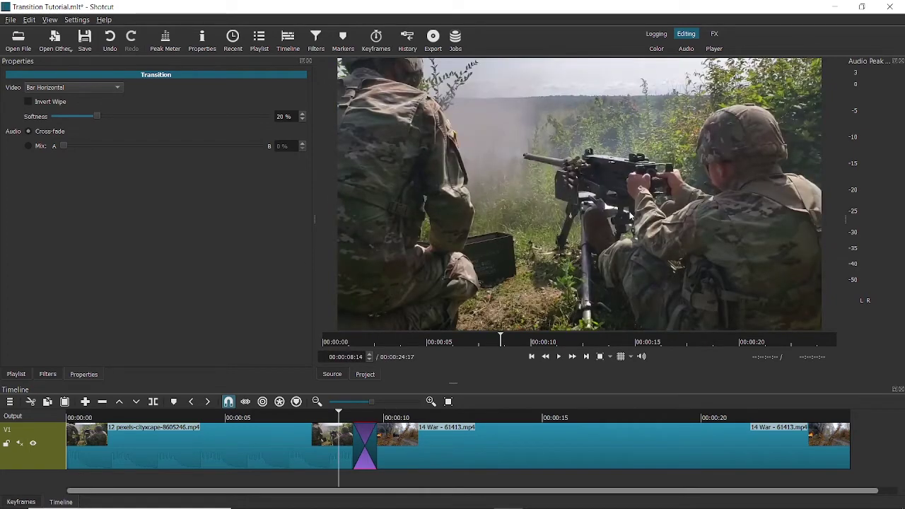
Play back the Bar Horizontal transition and return the playhead to just before it
key("space")
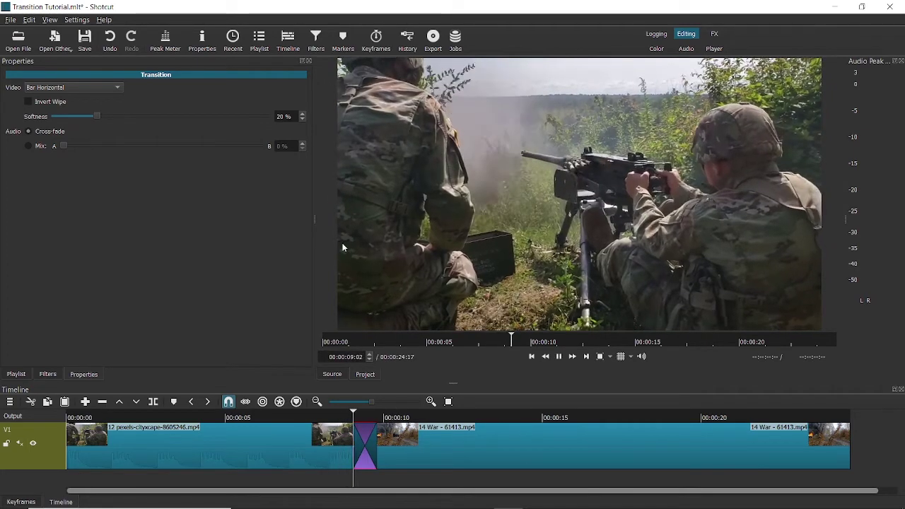
key("space")
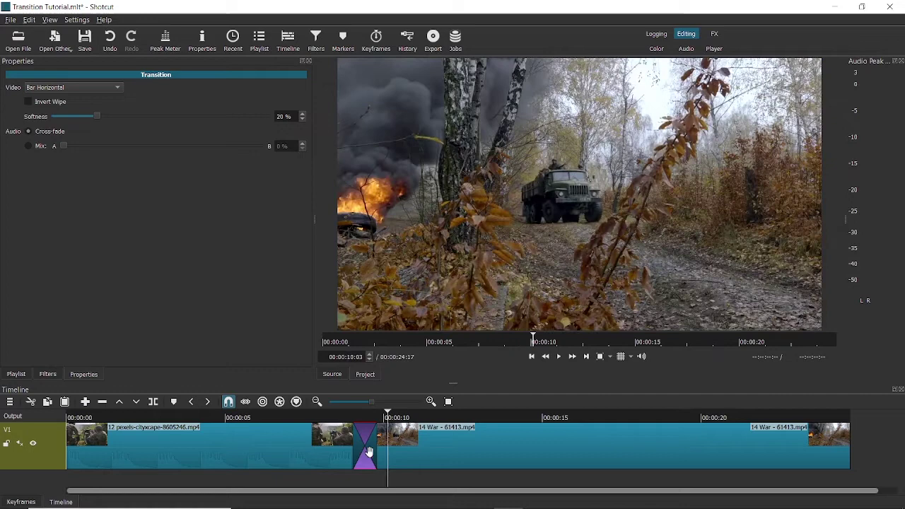
left_click(340, 416)
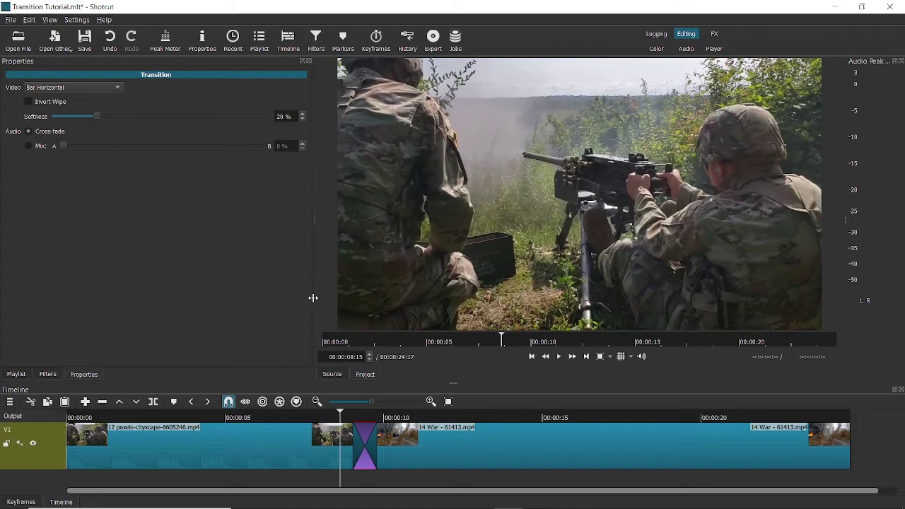
Set the transition's video style to Bar Vertical and look through the list of available styles
left_click(110, 88)
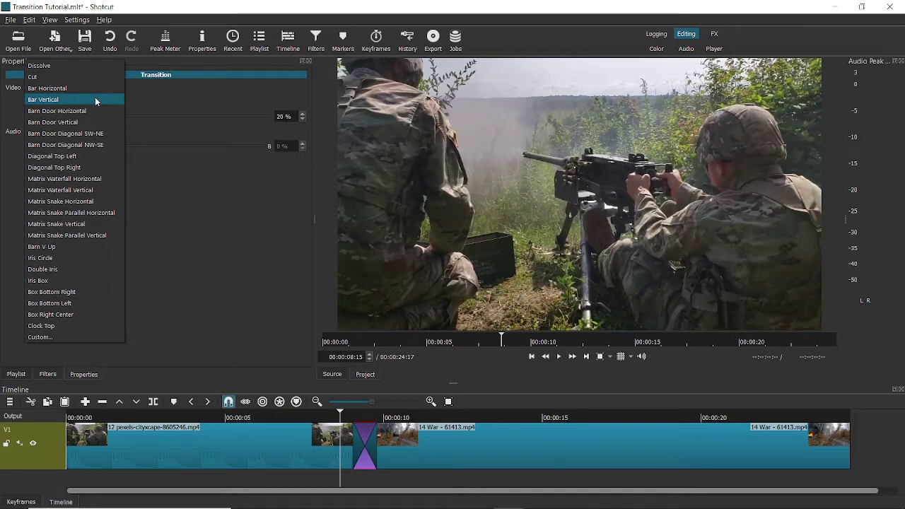
left_click(95, 99)
left_click(78, 88)
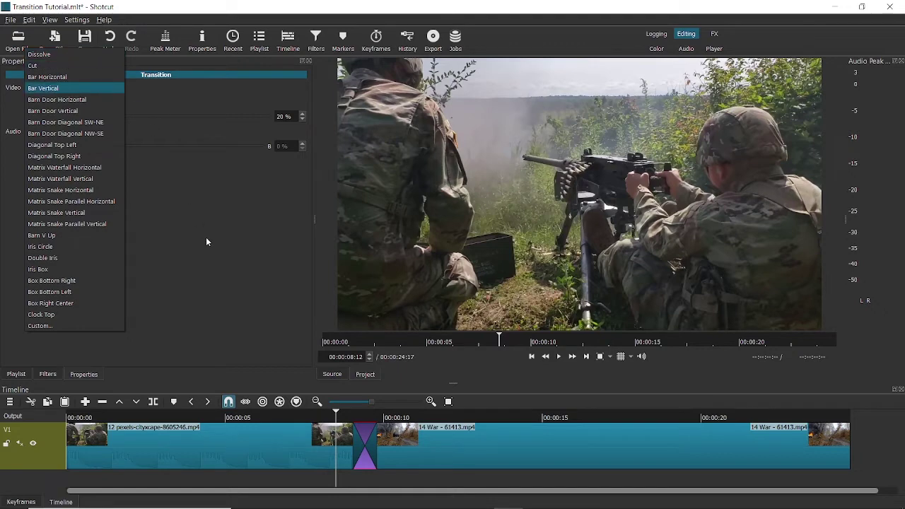
left_click(206, 242)
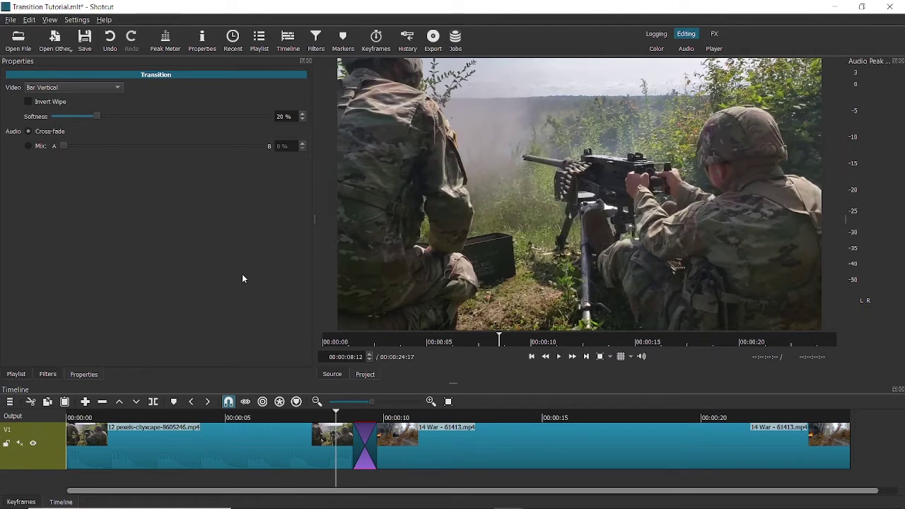
Undo the clip overlap that created the transition and place the playhead near the end of the first clip
key("ctrl+z")
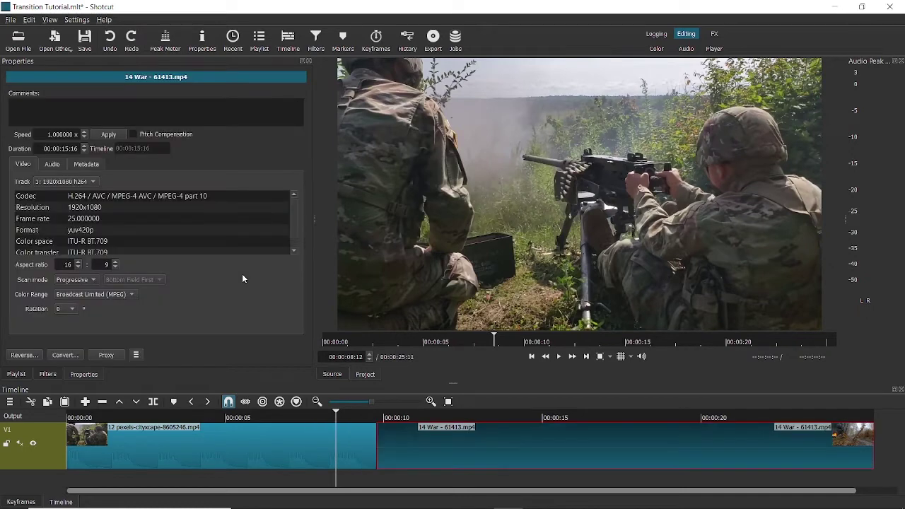
left_click(17, 374)
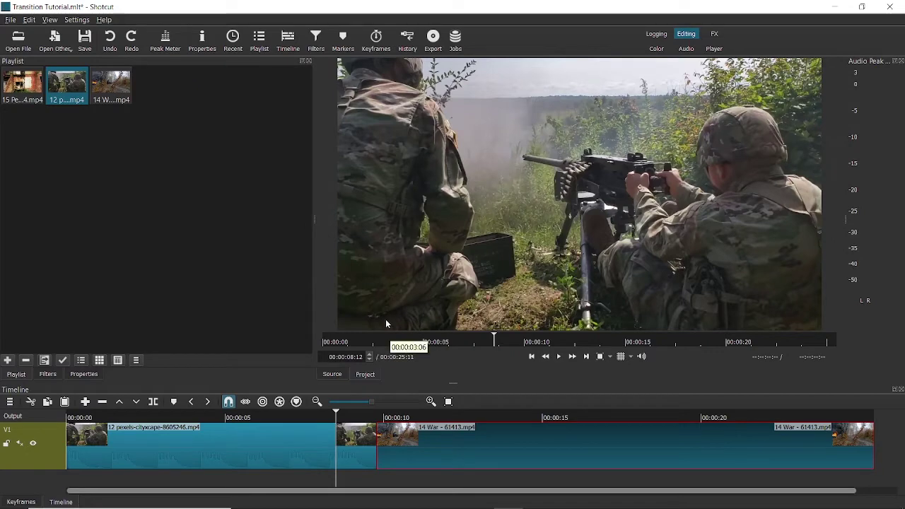
left_click(374, 422)
left_click_drag(374, 421, 344, 410)
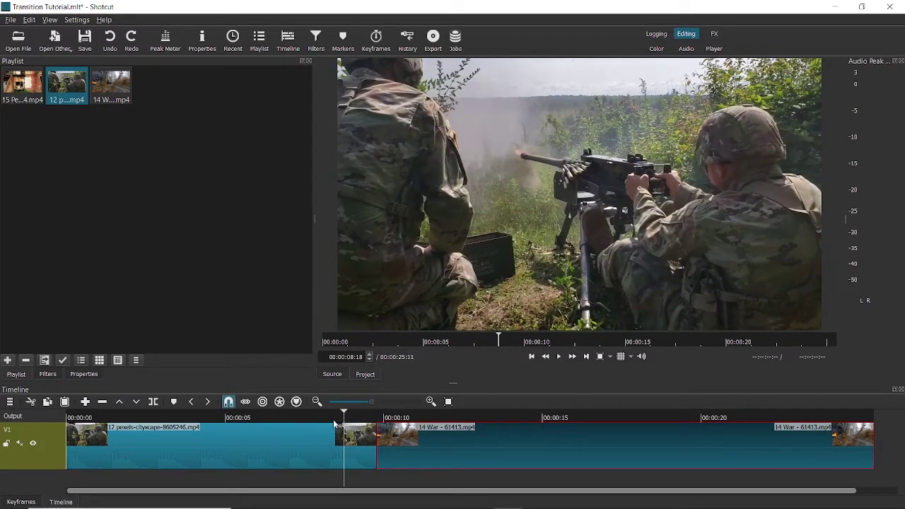
Add the Blur: Gaussian video filter to the first clip, 12 pexels-cityxcape-8605246.mp4
left_click(275, 435)
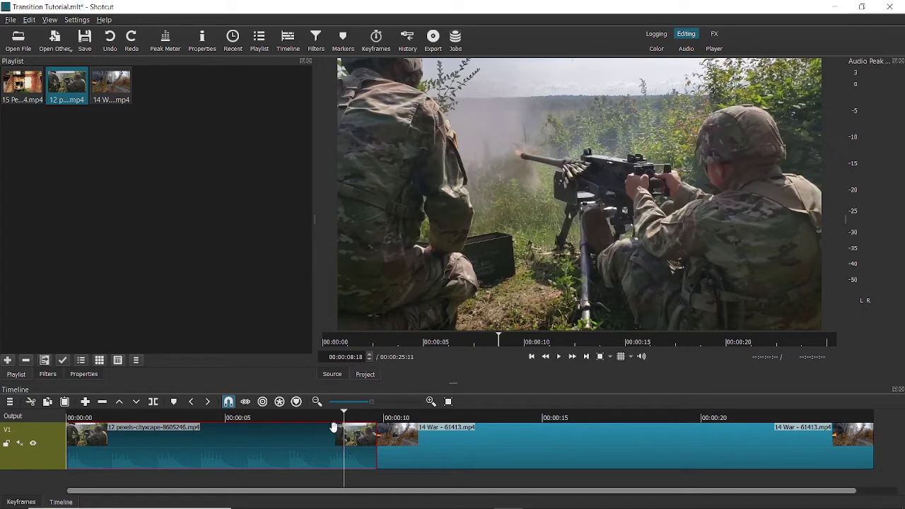
left_click(48, 374)
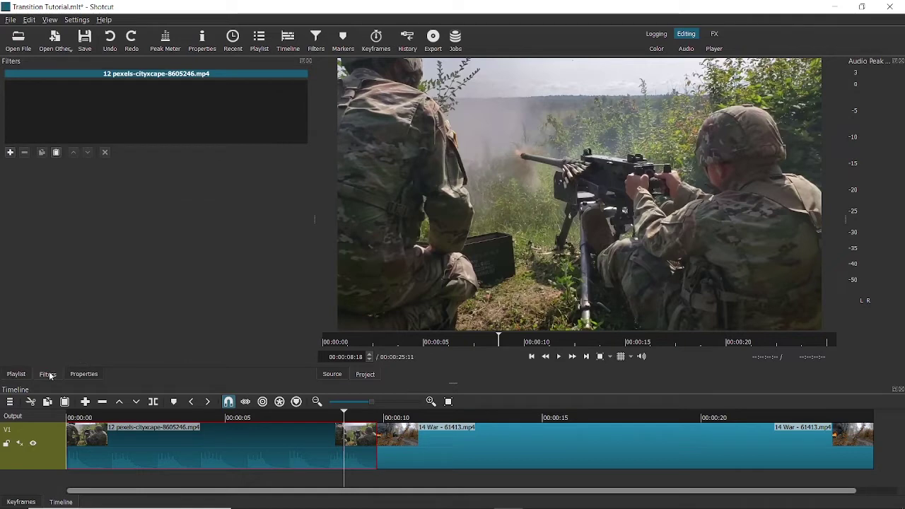
left_click(11, 154)
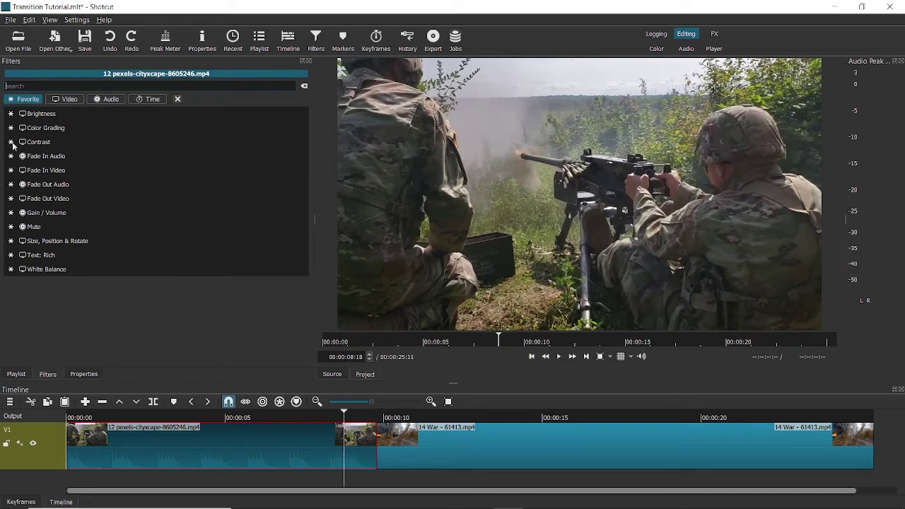
left_click(67, 99)
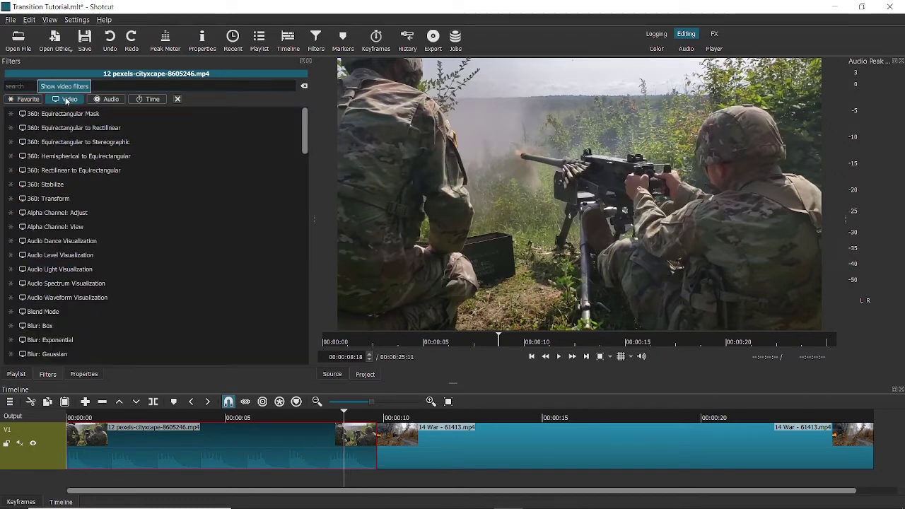
left_click(44, 85)
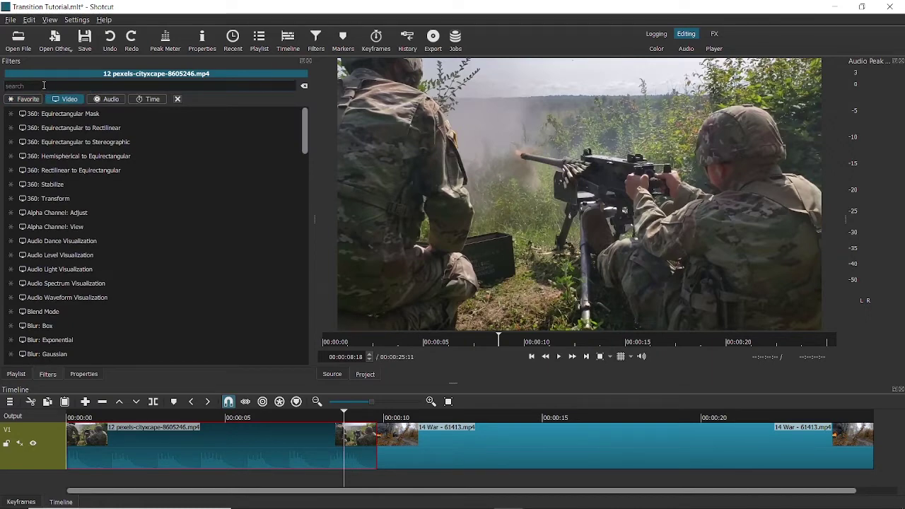
type("ga")
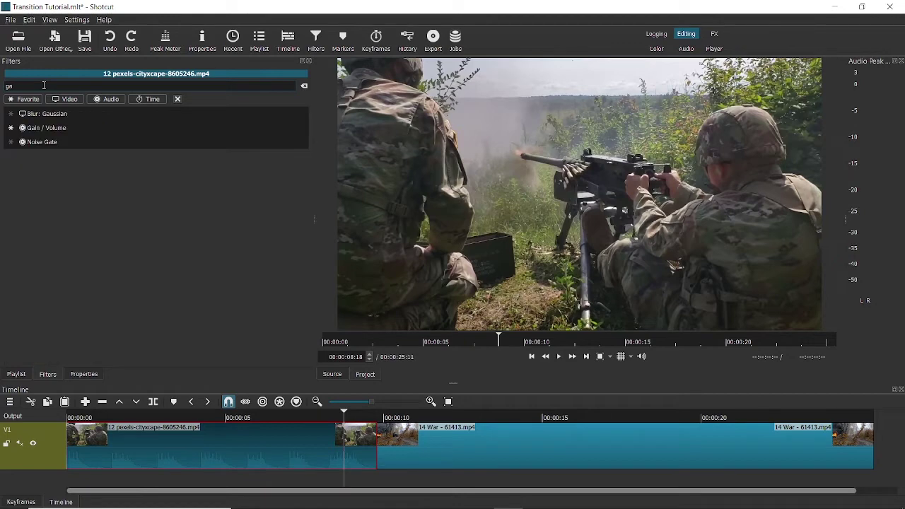
type("us")
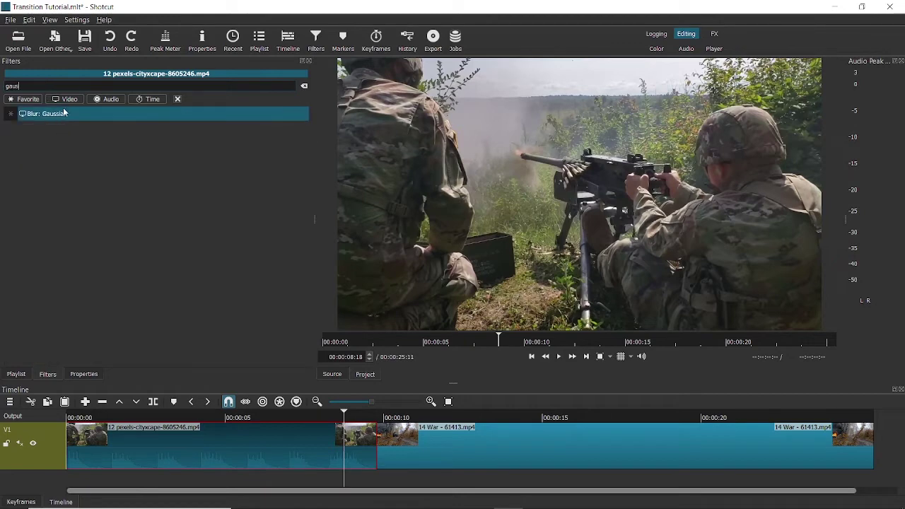
left_click(58, 117)
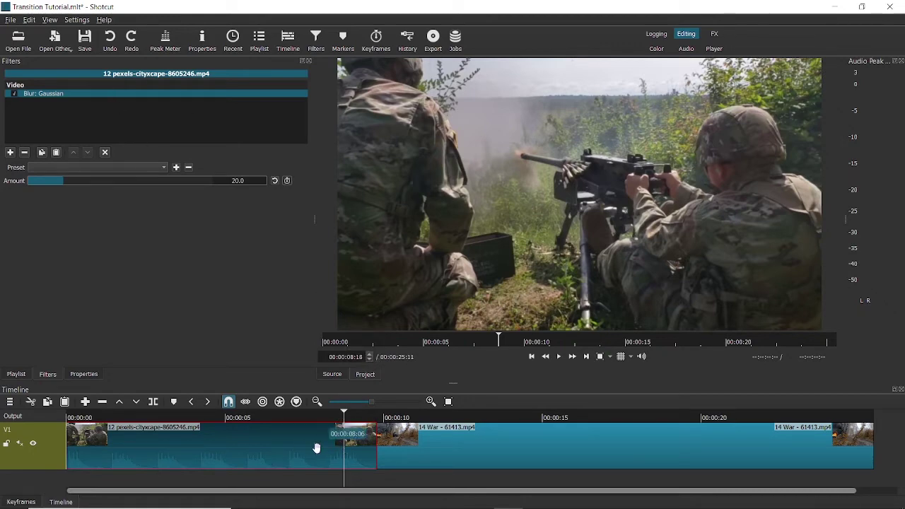
Give the first clip's Gaussian blur an ending ramp about 22 frames long in its keyframes and play it back
left_click_drag(312, 416, 348, 421)
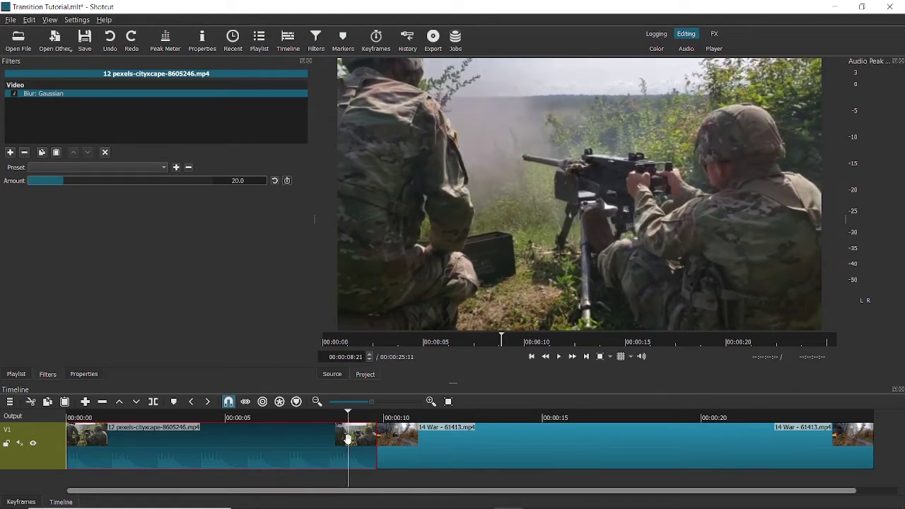
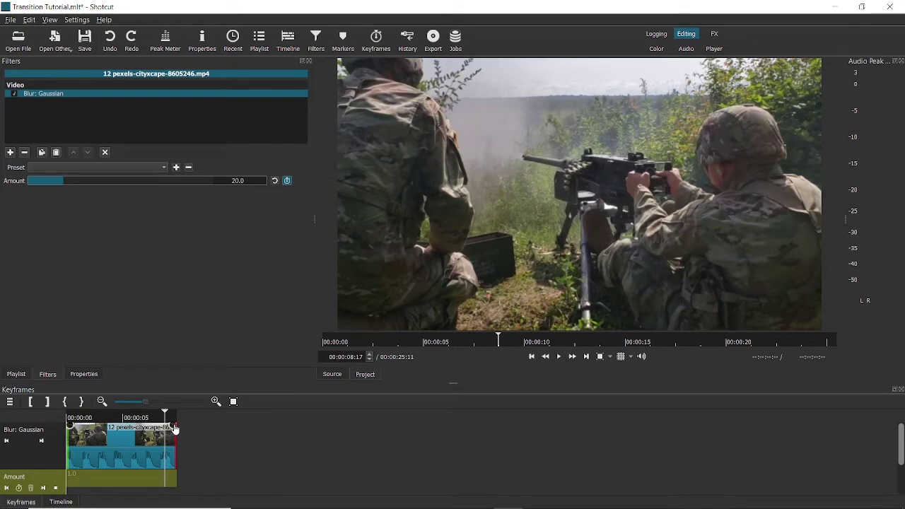
left_click_drag(174, 428, 162, 430)
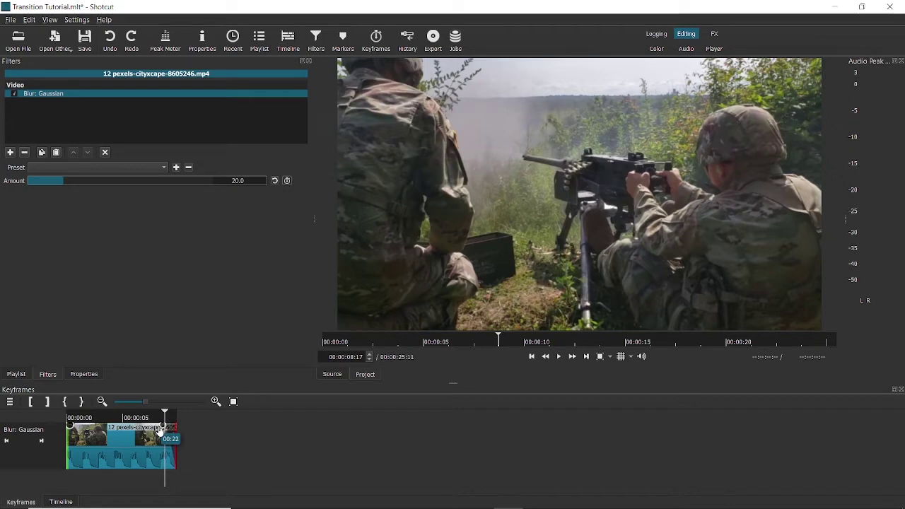
left_click(139, 418)
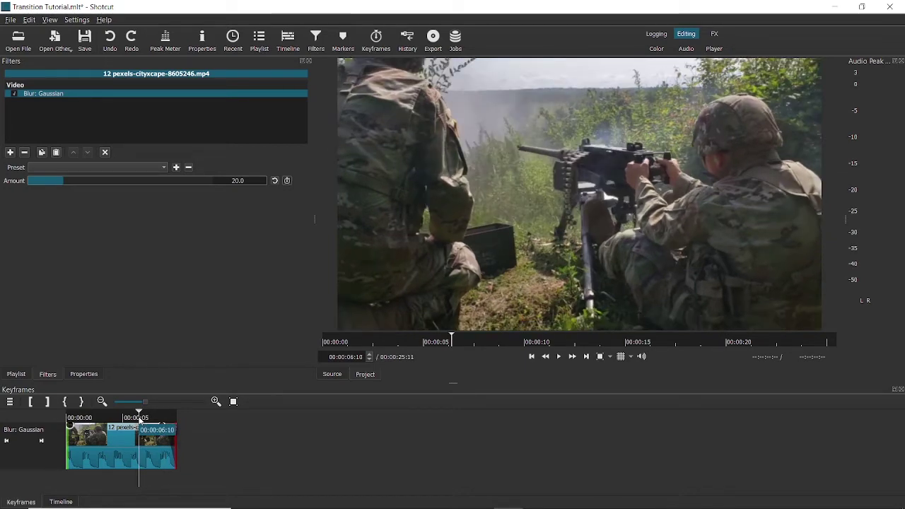
key("space")
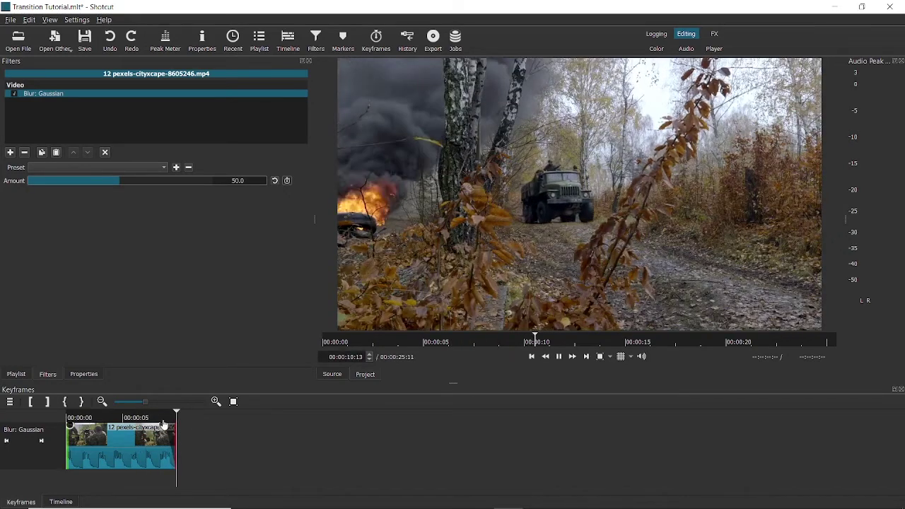
key("space")
Set the Gaussian blur amount to 0 just before the ending ramp and move the playhead to the clip's end
mouse_move(170, 418)
left_mouse_down()
mouse_move(161, 420)
mouse_move(179, 425)
mouse_move(169, 424)
left_mouse_up()
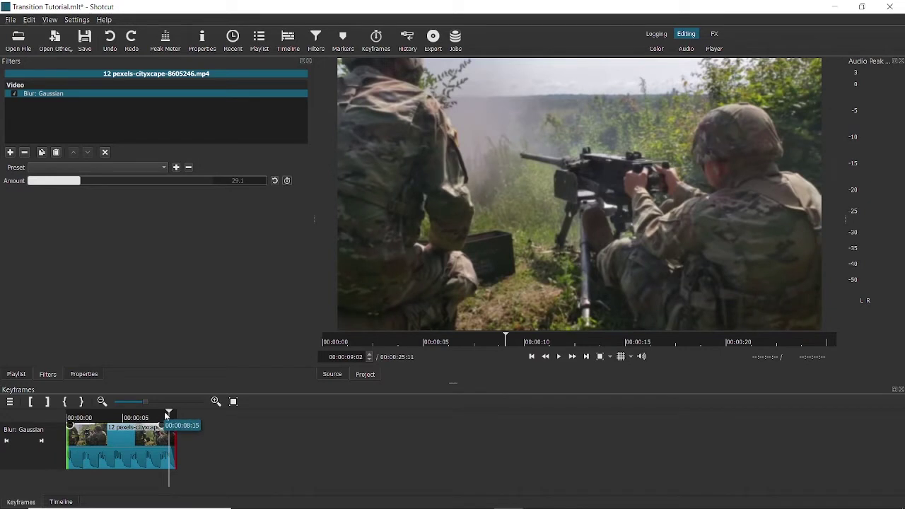
mouse_move(169, 413)
left_mouse_down()
mouse_move(179, 421)
mouse_move(164, 416)
left_mouse_up()
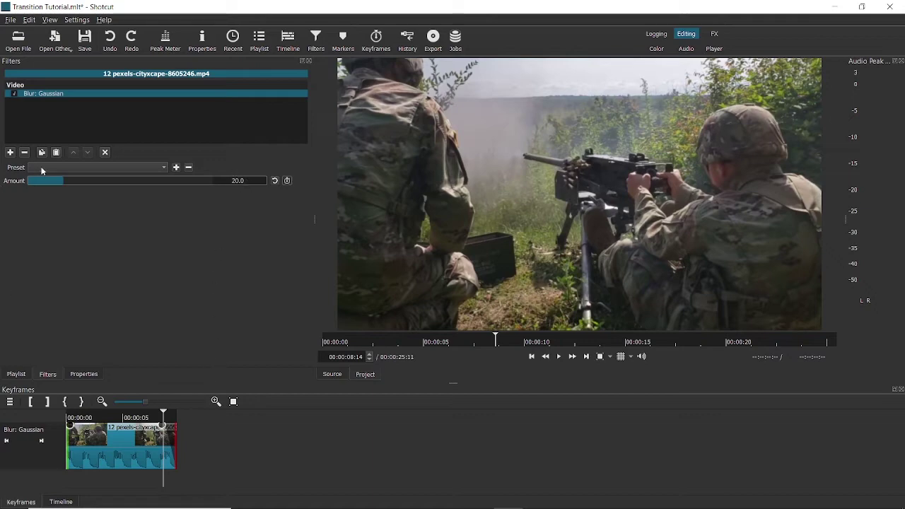
left_click_drag(58, 185, 27, 188)
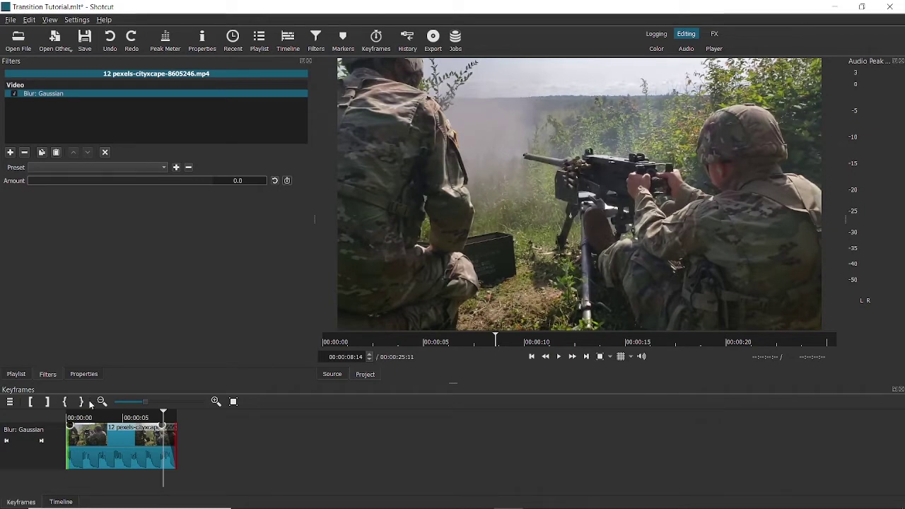
left_click_drag(163, 413, 177, 414)
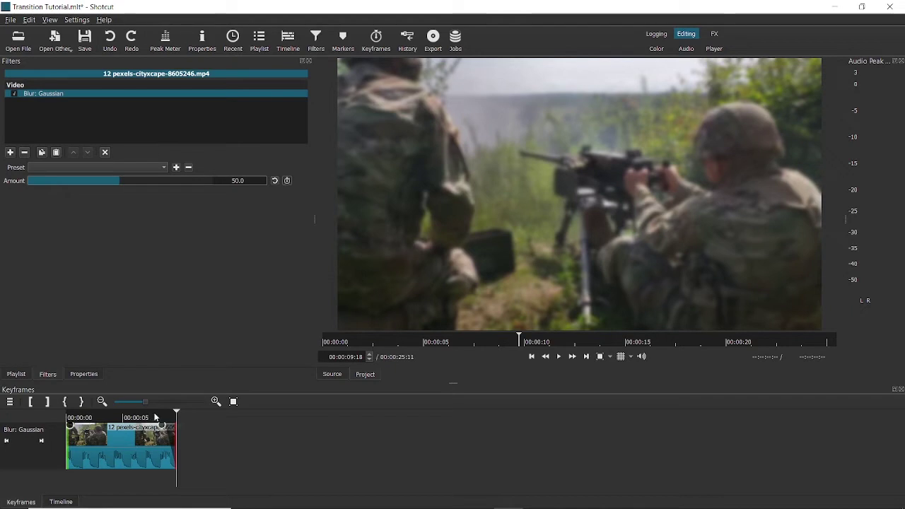
Return to the timeline and add the Blur: Gaussian filter to the second clip, 14 War - 61413.mp4
left_click(61, 501)
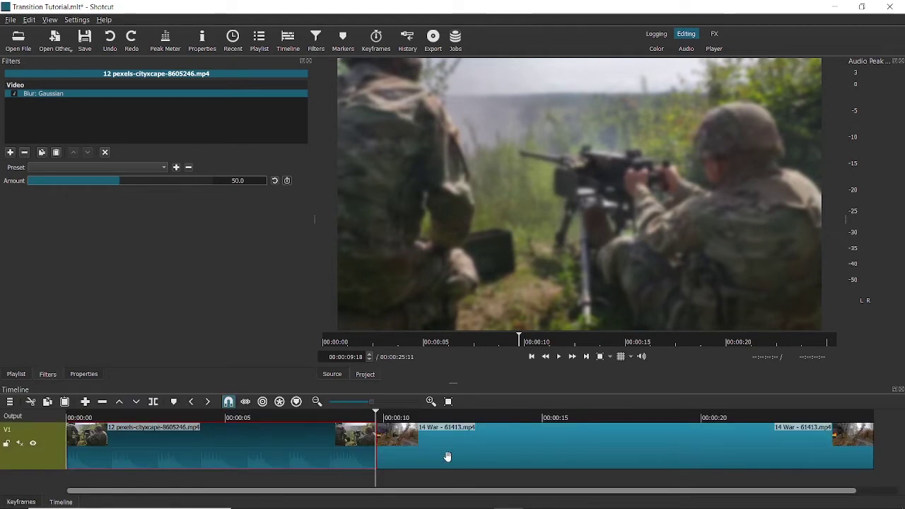
left_click(502, 434)
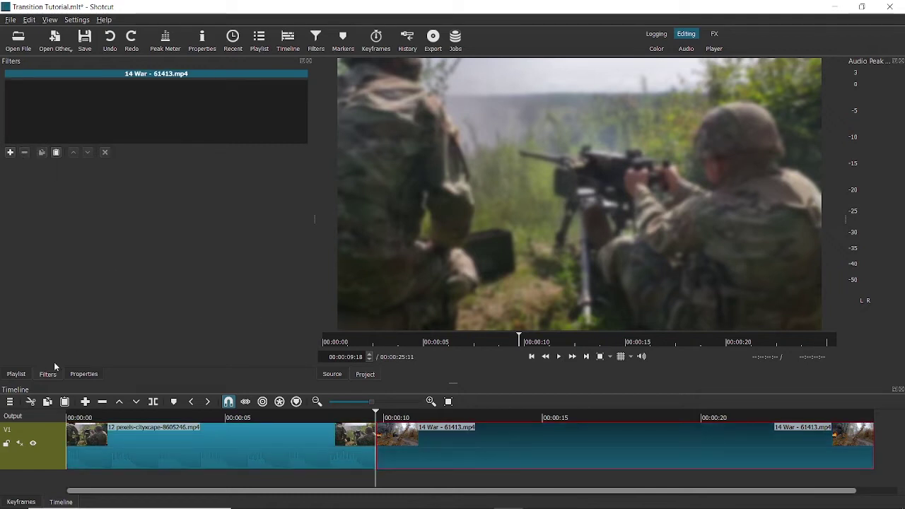
left_click(10, 153)
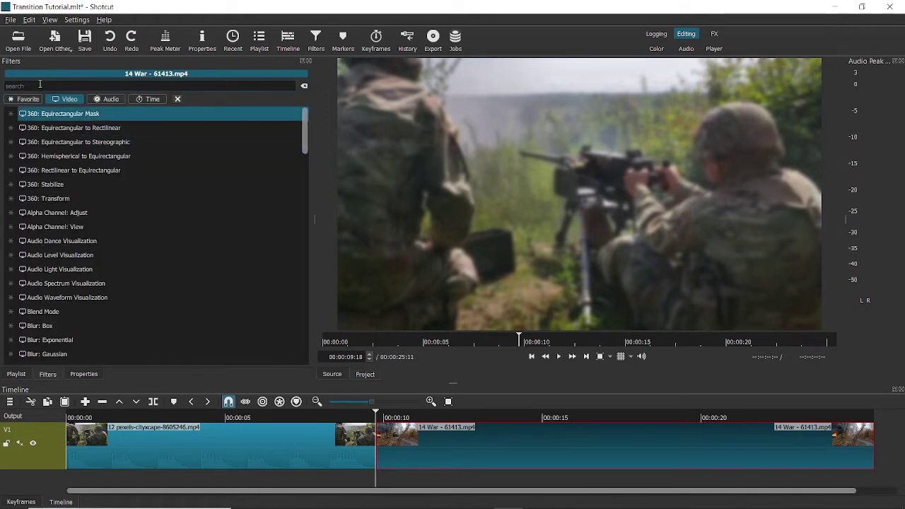
type("g")
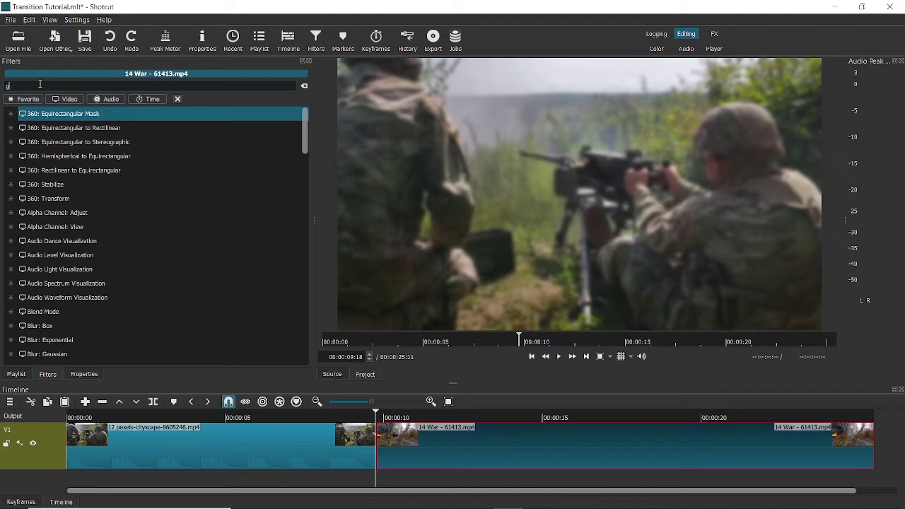
type("au")
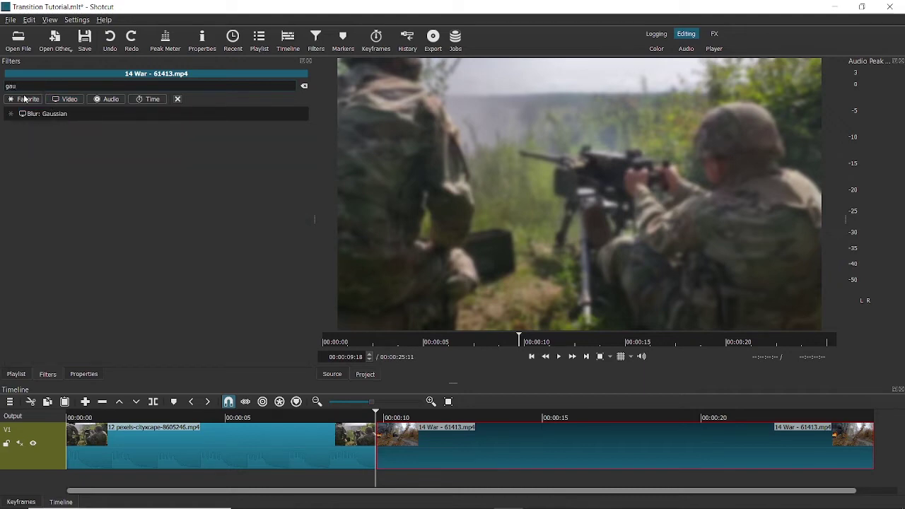
left_click(72, 115)
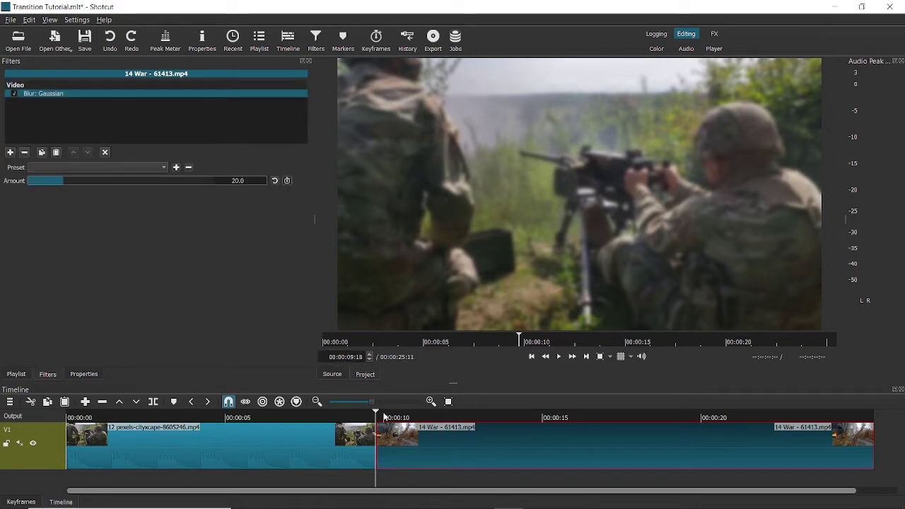
Give the second clip's Gaussian blur a starting ramp about 1 second long in its keyframes and set its amount to 0 past the ramp
mouse_move(388, 416)
left_mouse_down()
mouse_move(435, 418)
mouse_move(390, 418)
mouse_move(400, 417)
left_mouse_up()
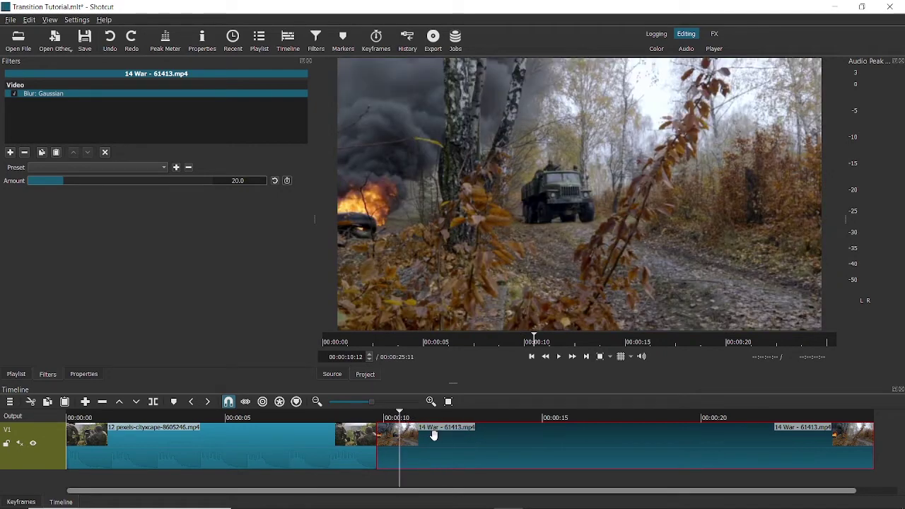
left_click(287, 181)
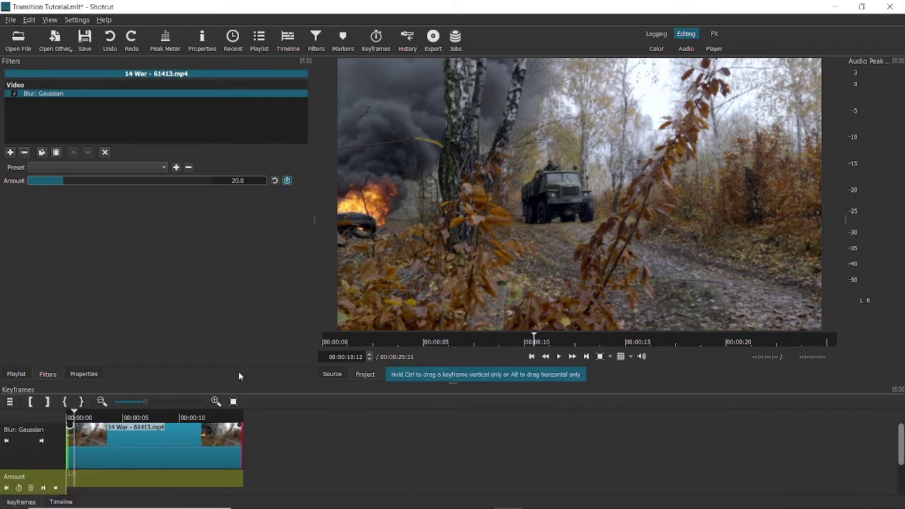
left_click_drag(75, 415, 60, 413)
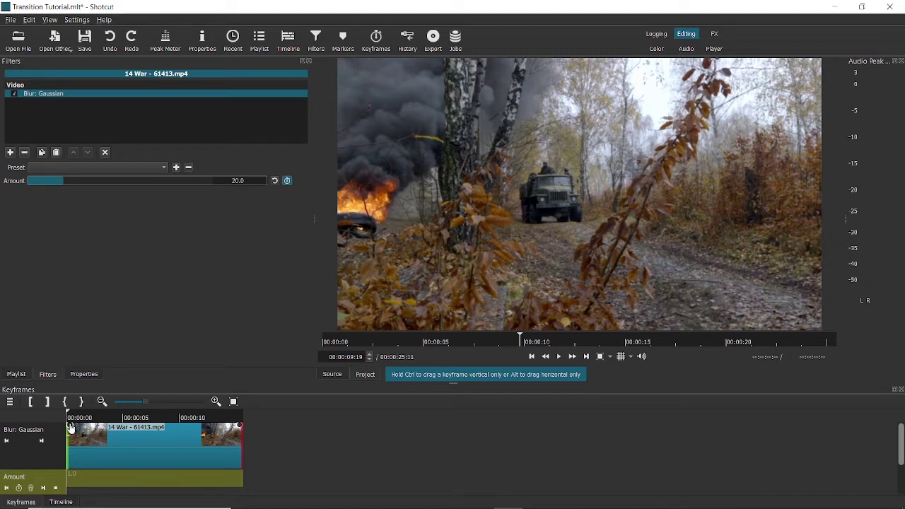
left_click_drag(70, 432, 86, 430)
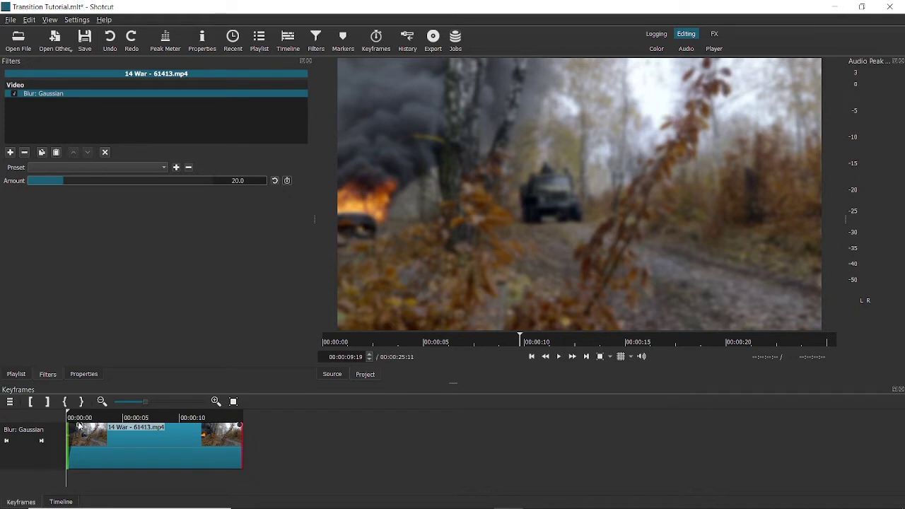
left_click_drag(74, 418, 78, 419)
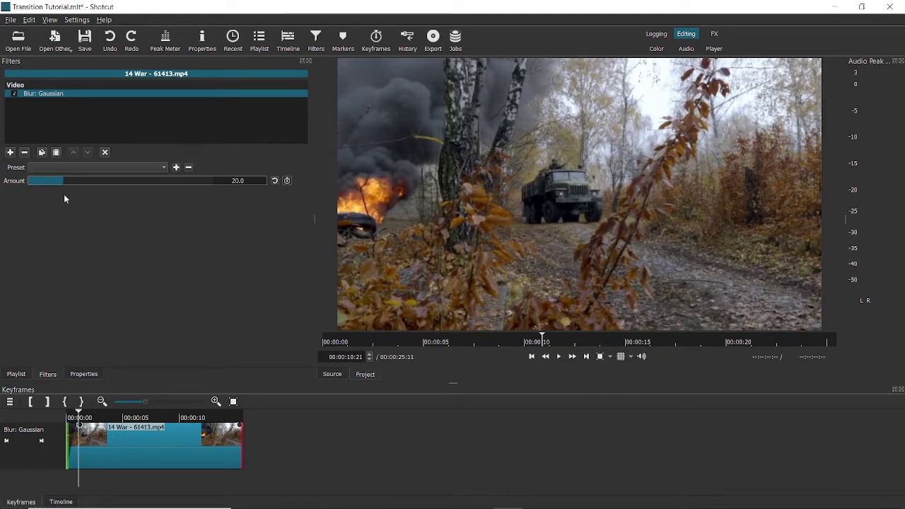
left_click_drag(59, 179, 19, 186)
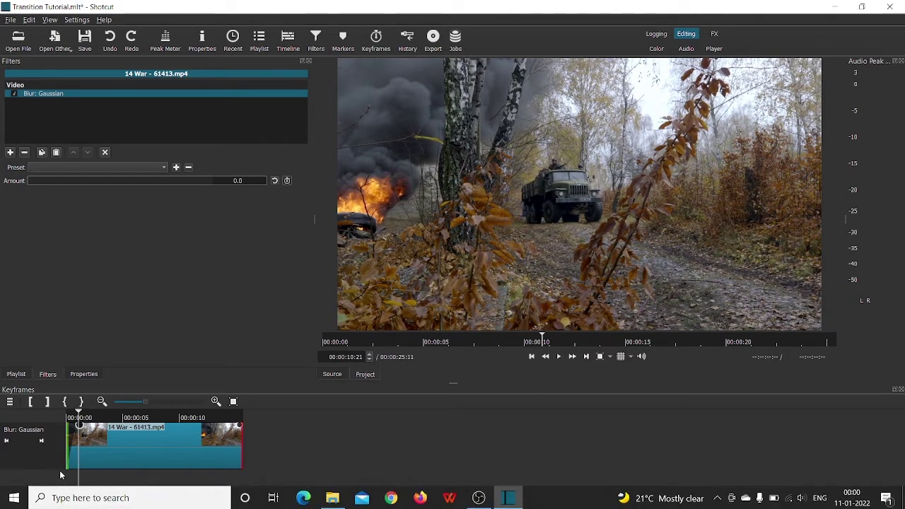
Return to the timeline and play the blur transition across the cut between the two clips several times
left_click(61, 503)
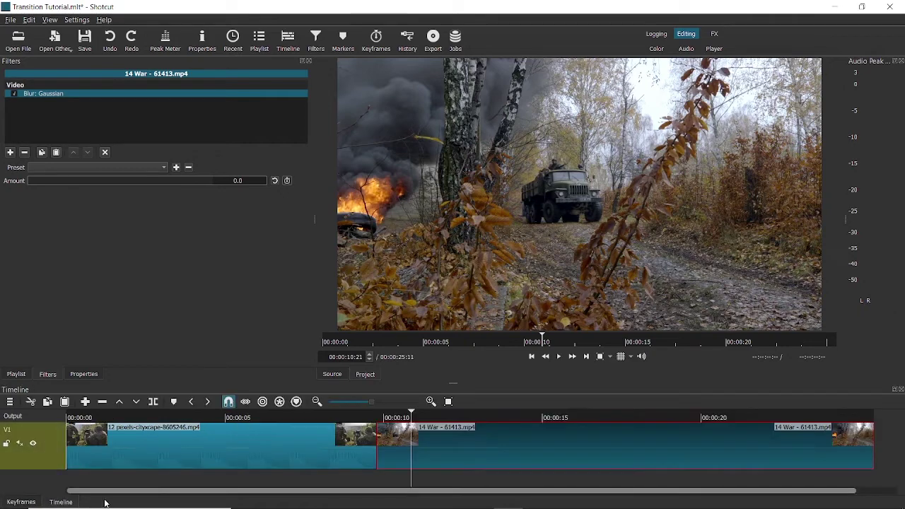
left_click(357, 419)
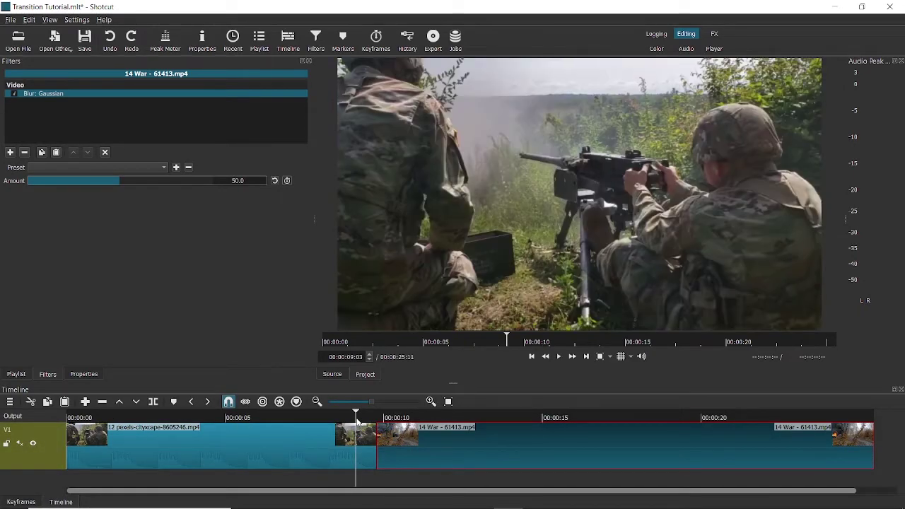
left_click(351, 422)
key("space")
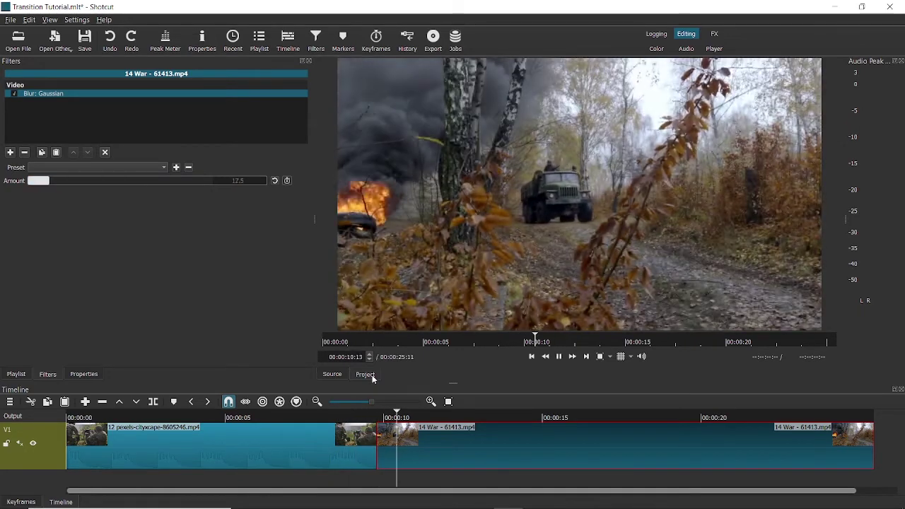
key("space")
left_click(350, 416)
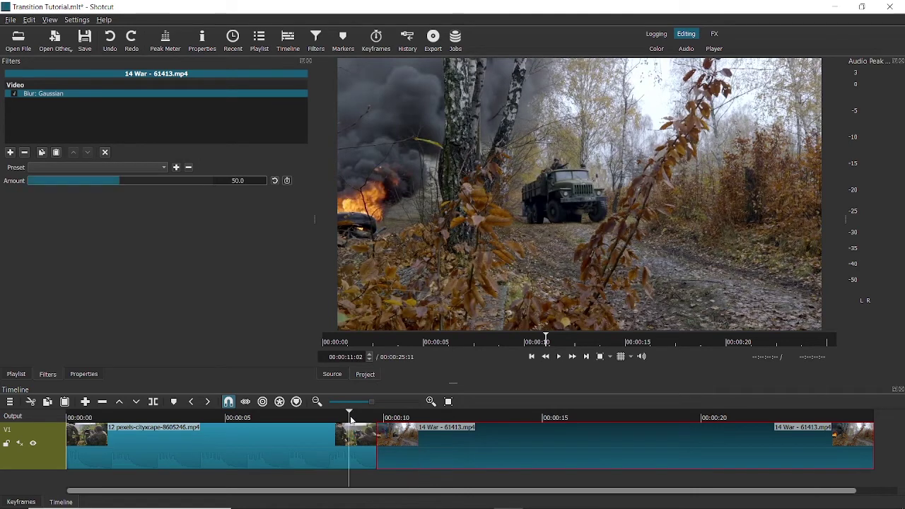
key("space")
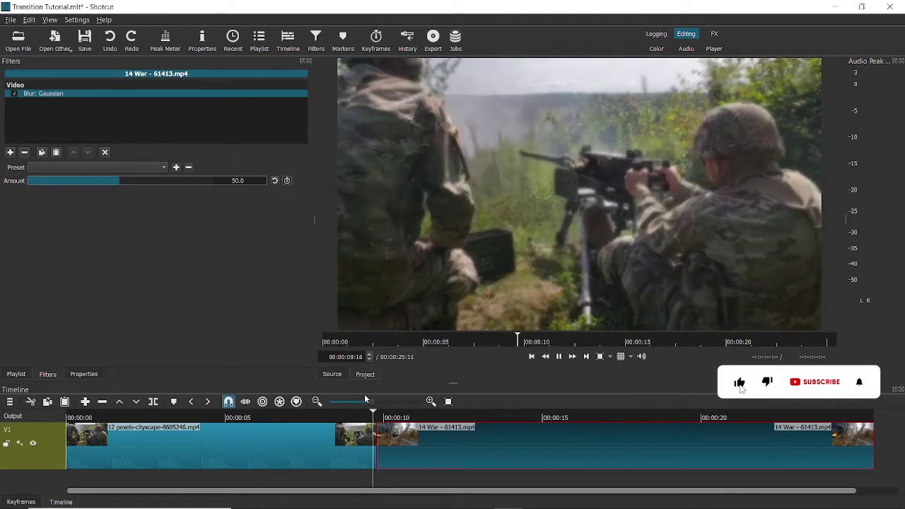
key("space")
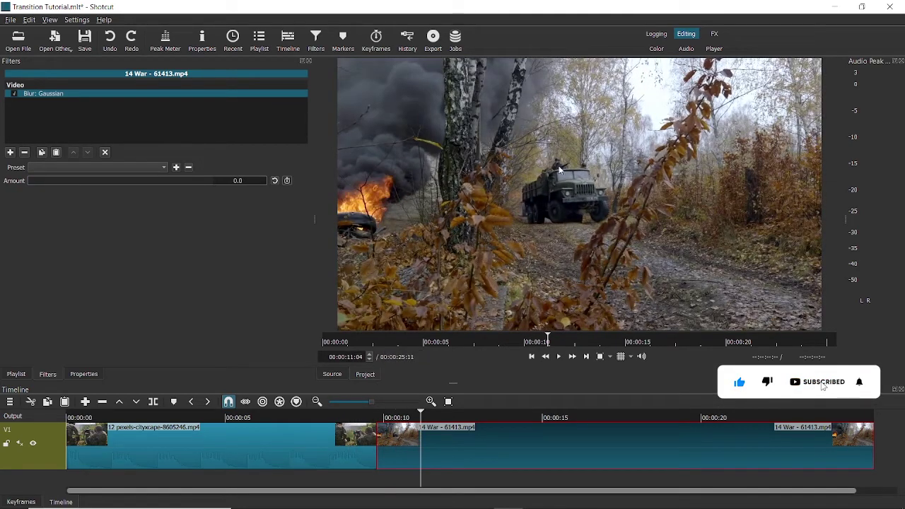
left_click(351, 416)
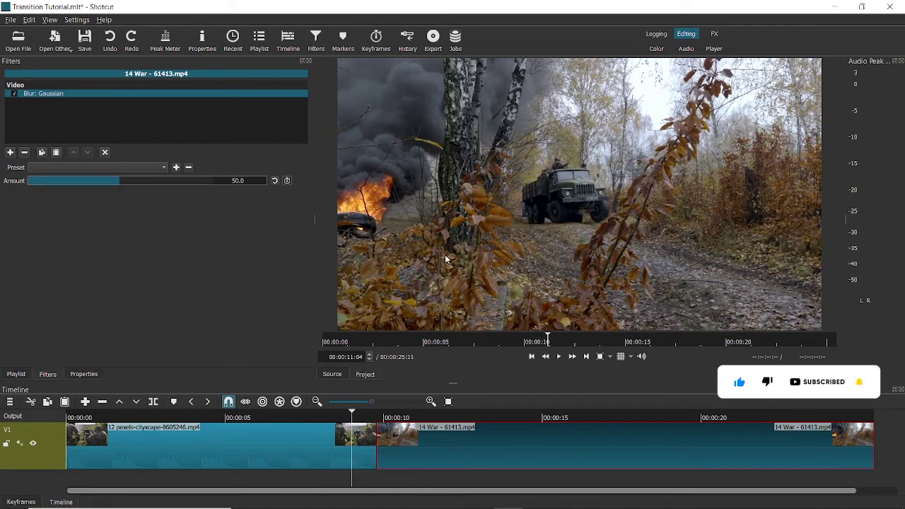
key("space")
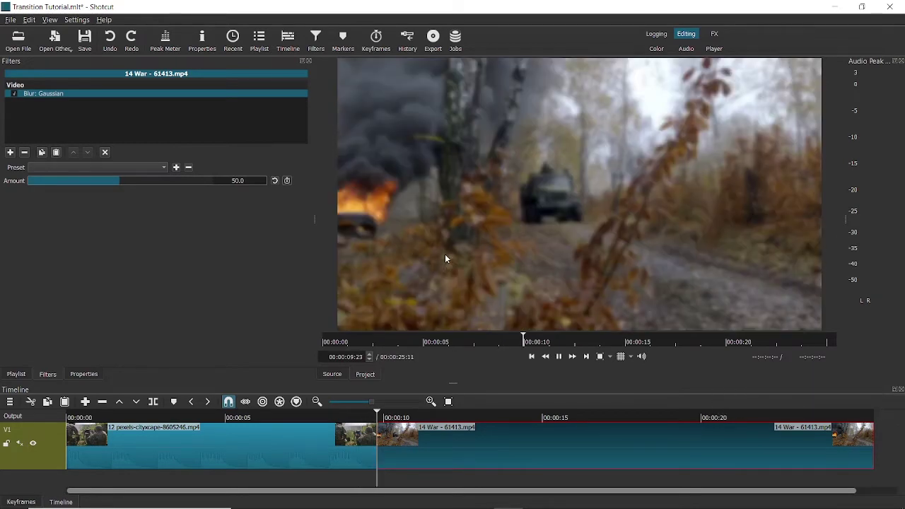
key("space")
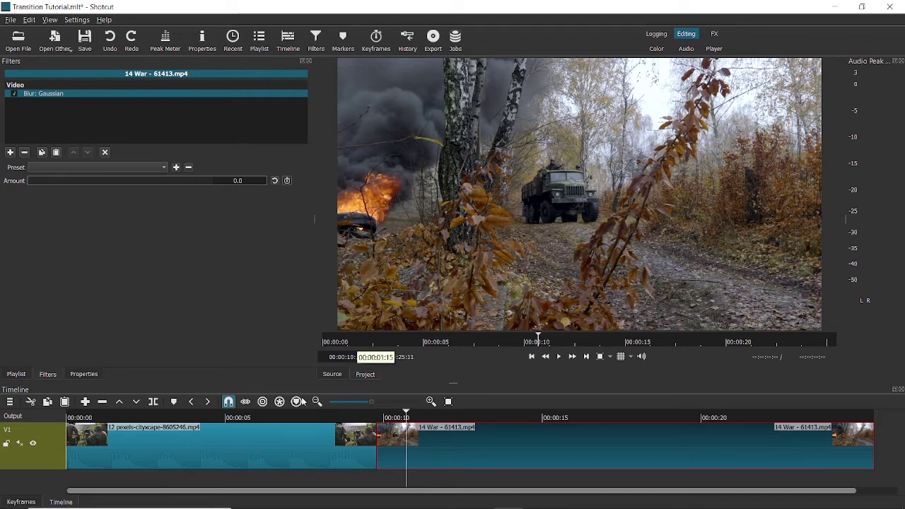
Remove the Blur: Gaussian filter from both the first and the second clip
left_click(318, 430)
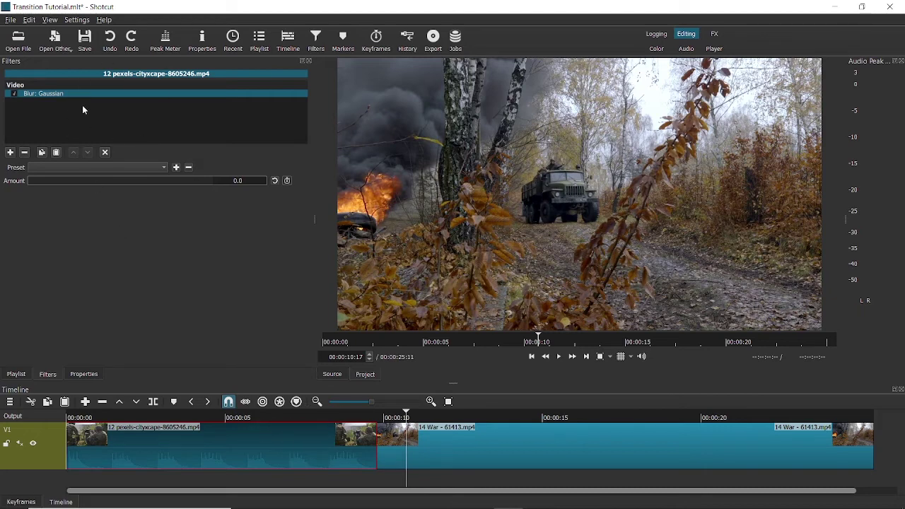
left_click(25, 153)
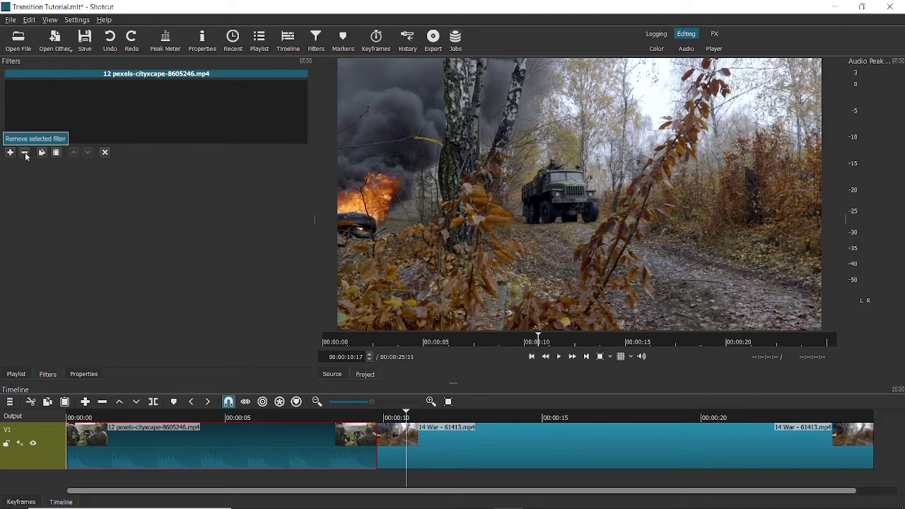
left_click(457, 433)
left_click(25, 153)
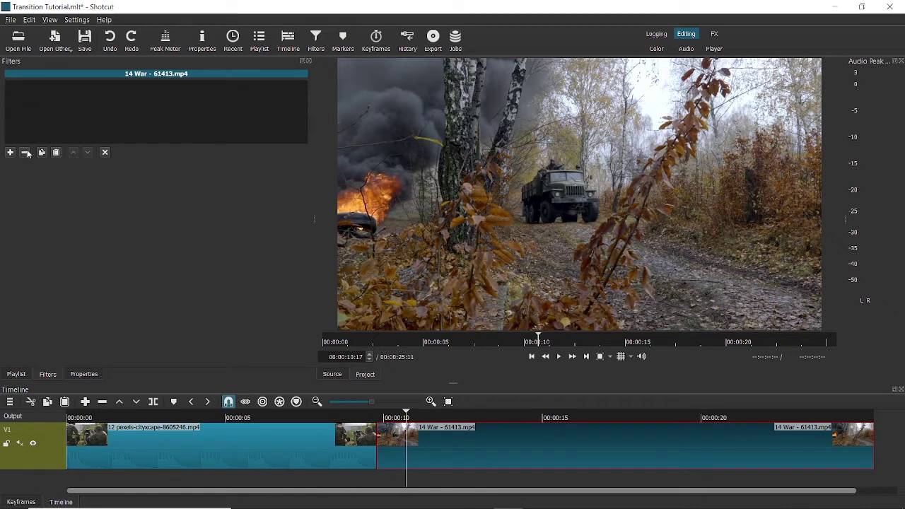
Search the filters for "glit" and add the Glitch filter to the first clip, 12 pexels-cityxcape-8605246.mp4
left_click(362, 424)
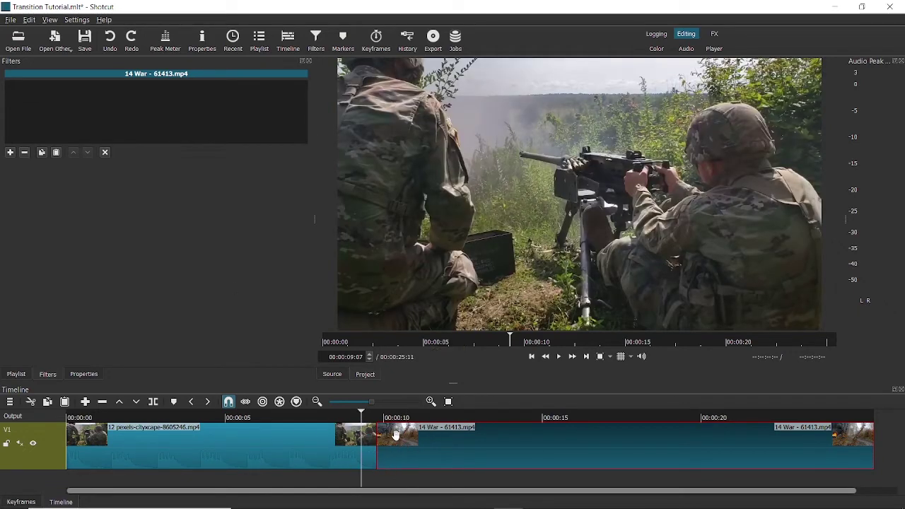
left_click(377, 418)
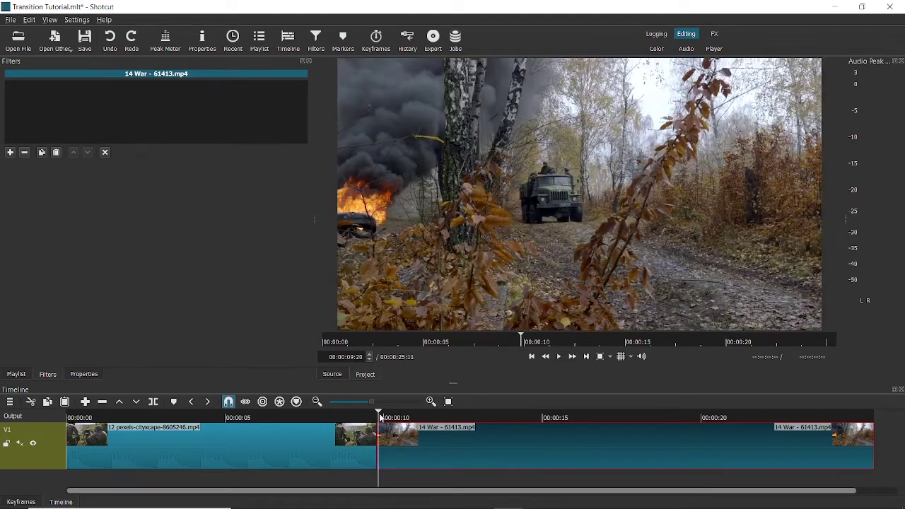
left_click_drag(376, 418, 349, 418)
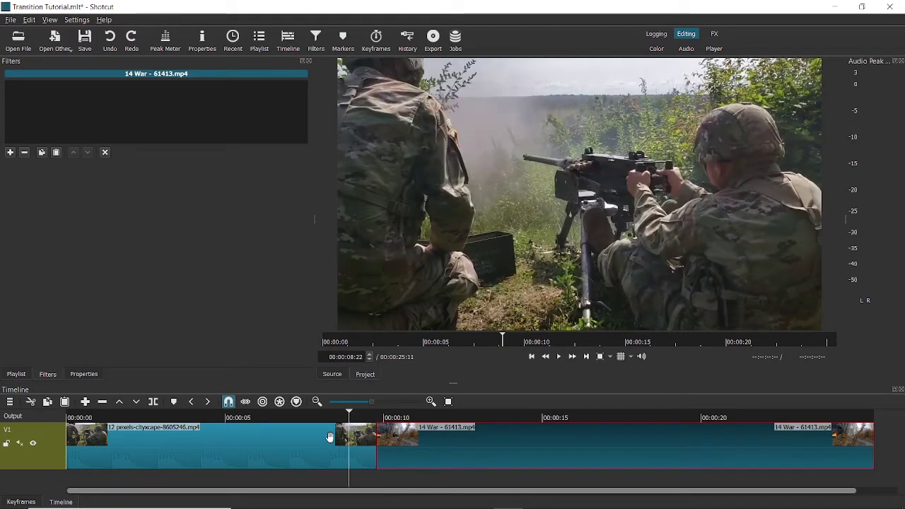
left_click(317, 438)
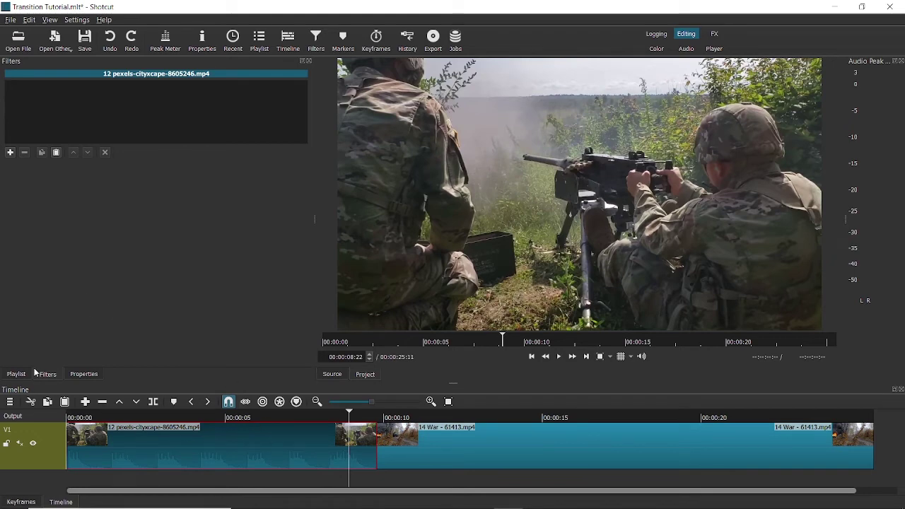
left_click(10, 153)
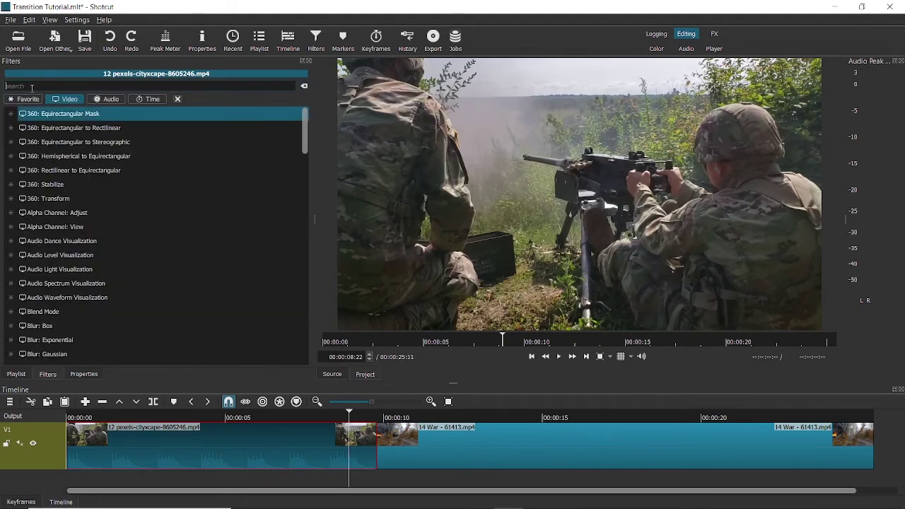
type("glit")
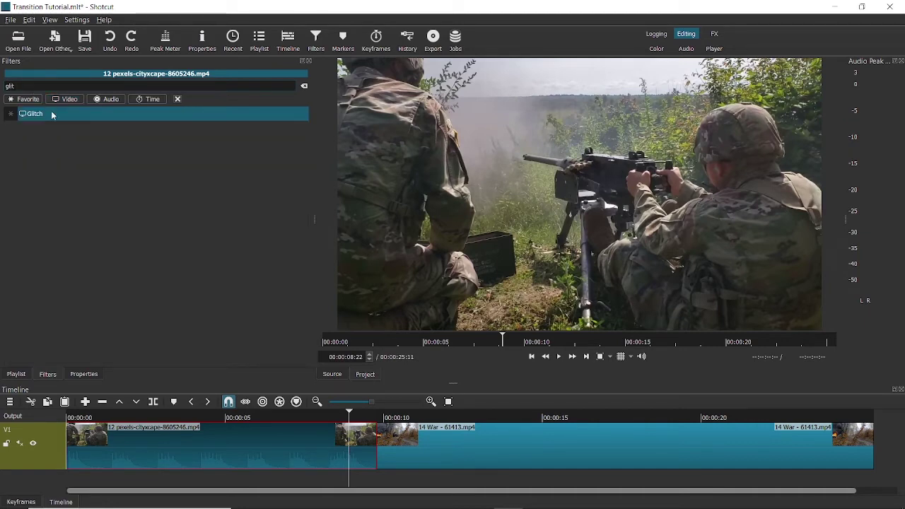
key("Return")
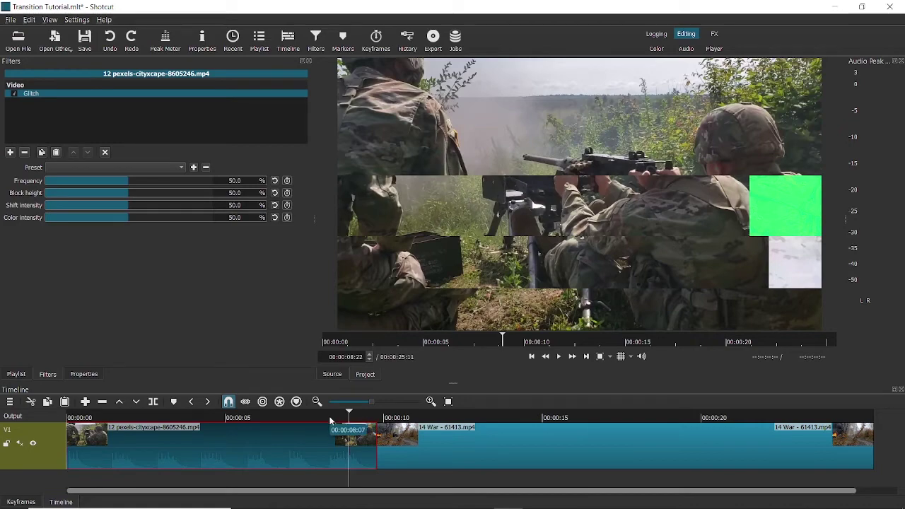
Open the Glitch frequency keyframes and give the first clip's filter an ending ramp about 1 second long, starting at 00:00:08:13
left_click_drag(329, 416, 365, 427)
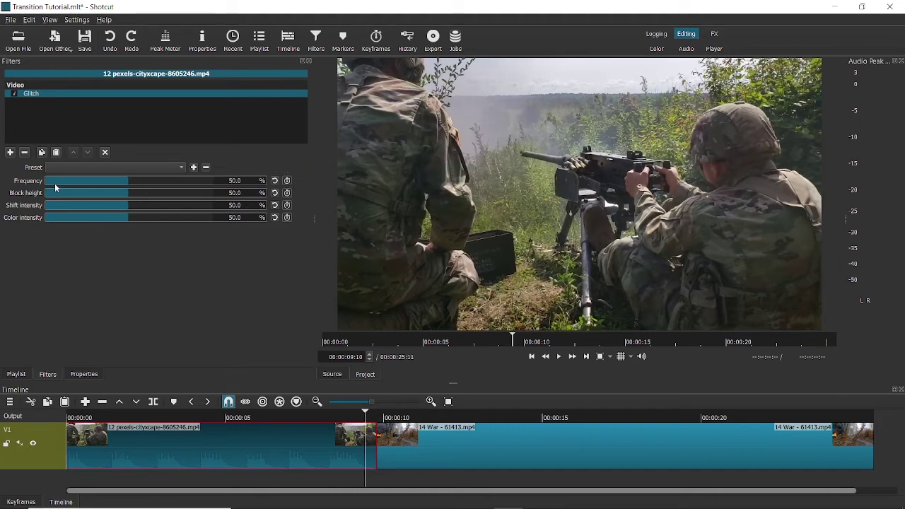
left_click(287, 181)
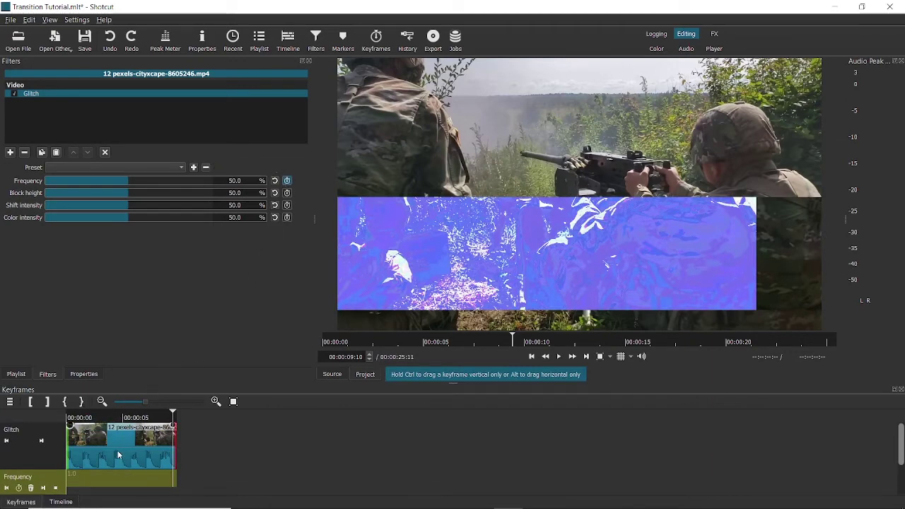
left_click(164, 417)
left_click(162, 418)
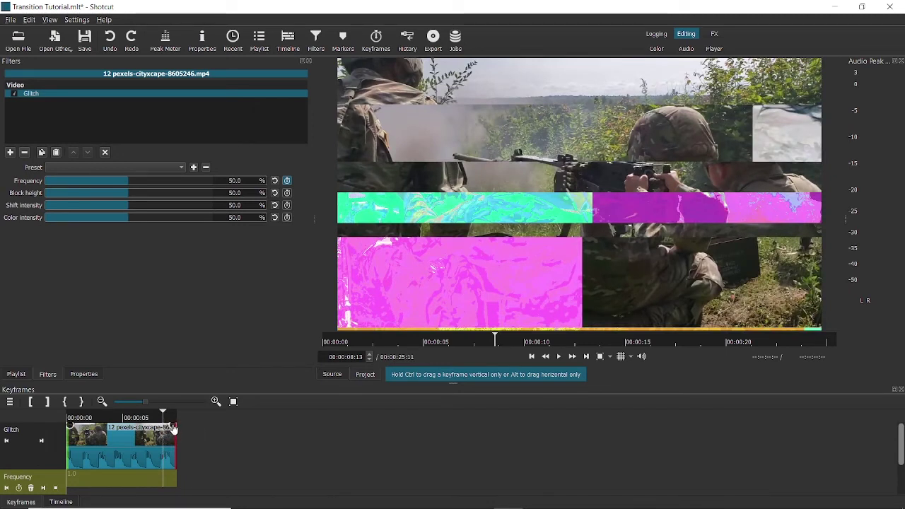
left_click_drag(172, 429, 163, 427)
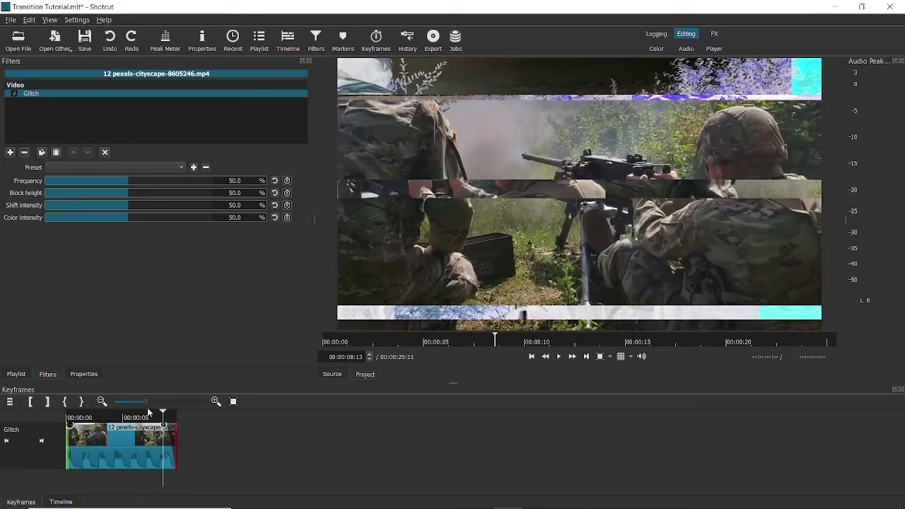
Scrub through the ending ramp and set the Glitch frequency to 50.3% at the end of the first clip
left_click(157, 414)
mouse_move(157, 417)
left_mouse_down()
mouse_move(141, 418)
mouse_move(175, 424)
mouse_move(167, 424)
left_mouse_up()
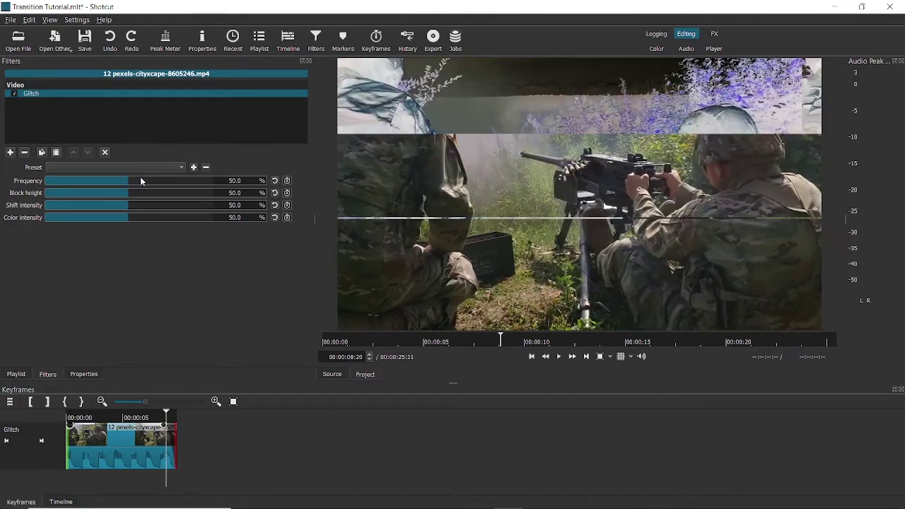
left_click_drag(162, 415, 178, 425)
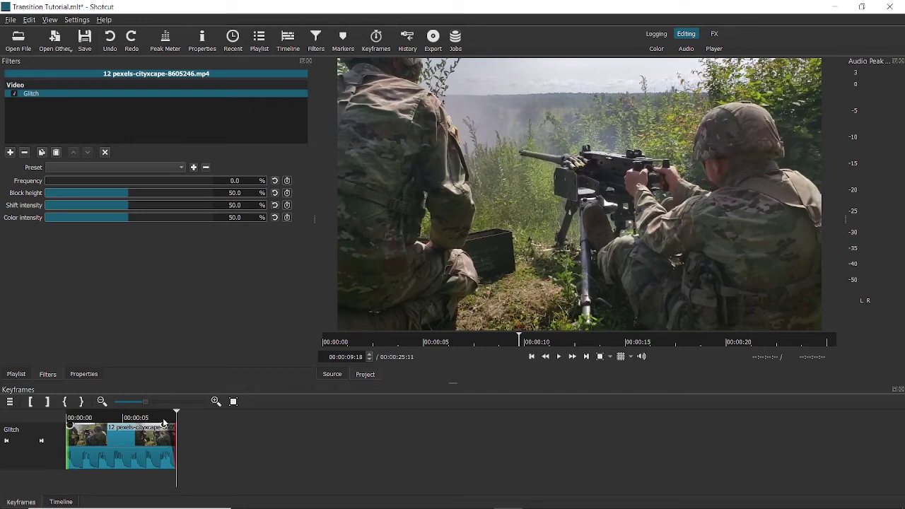
left_click_drag(55, 179, 133, 228)
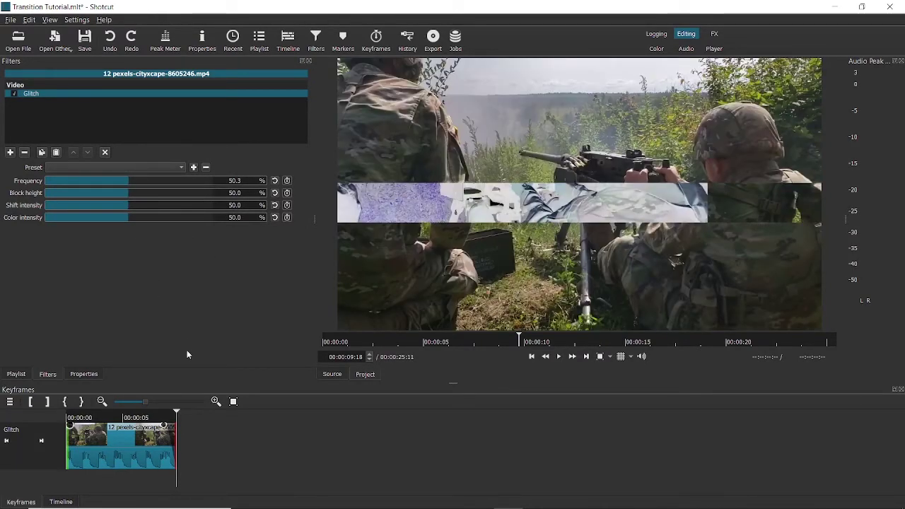
Set the Glitch frequency to 0% at the start of the first clip's ending ramp, around 00:00:08:17
left_click(167, 415)
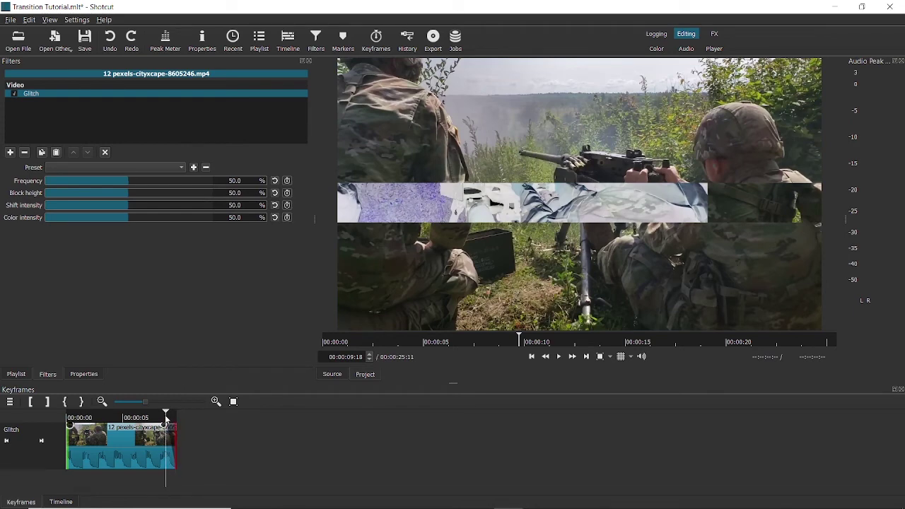
left_click(166, 417)
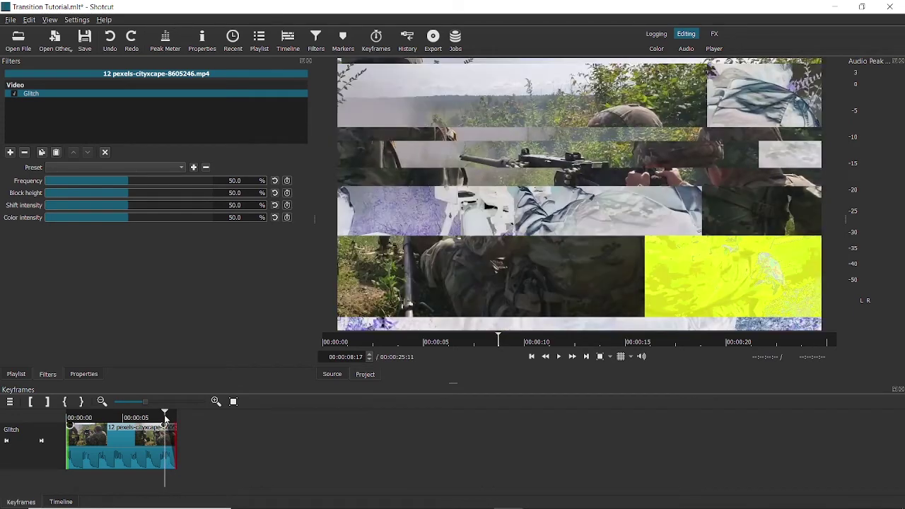
left_click(164, 414)
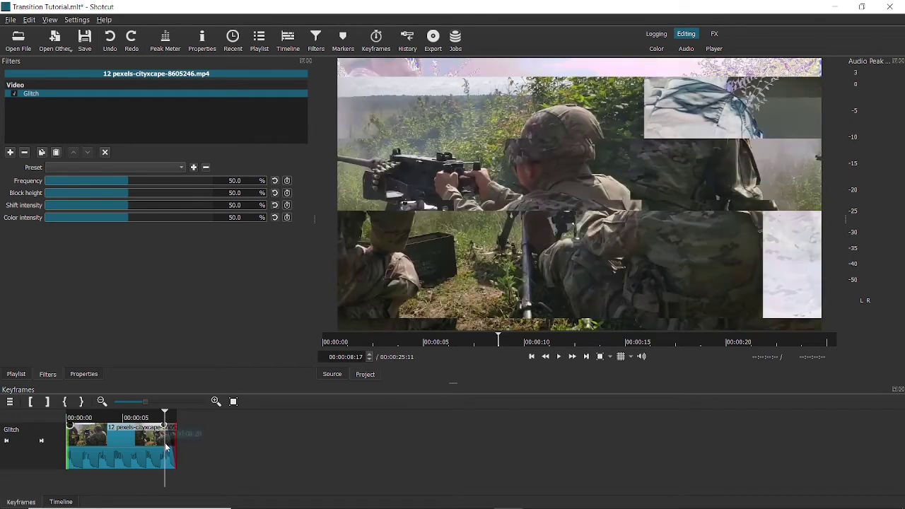
left_click(127, 179)
left_click_drag(126, 182, 42, 184)
Play the first clip from 00:00:04:17, and replay the cut from the timeline to check the first clip's ending glitch
left_click(119, 419)
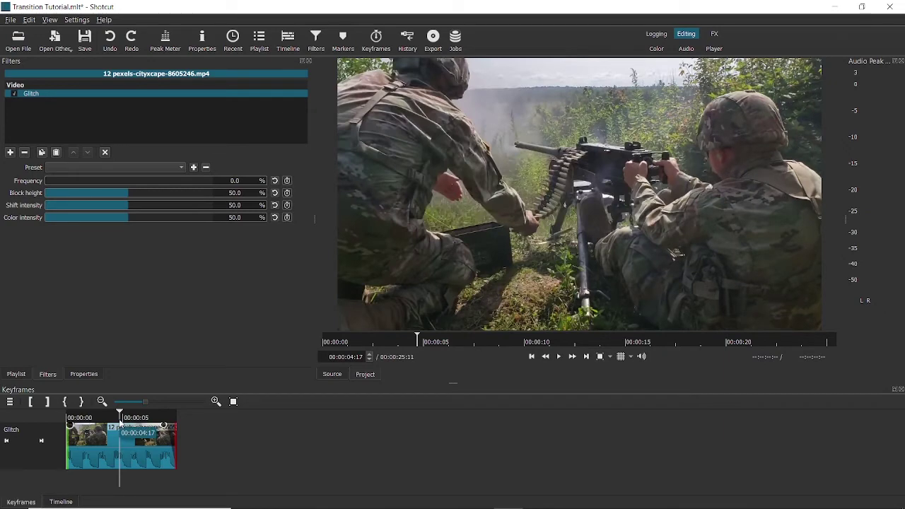
key("space")
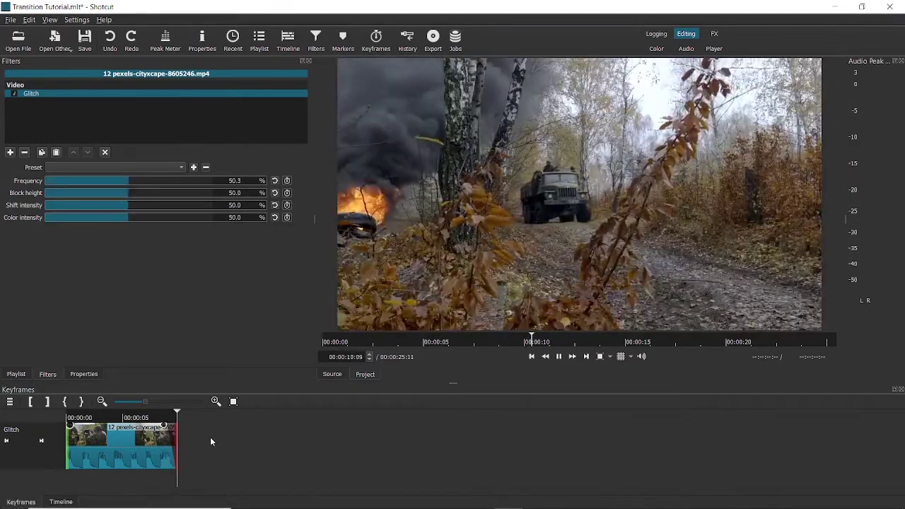
key("space")
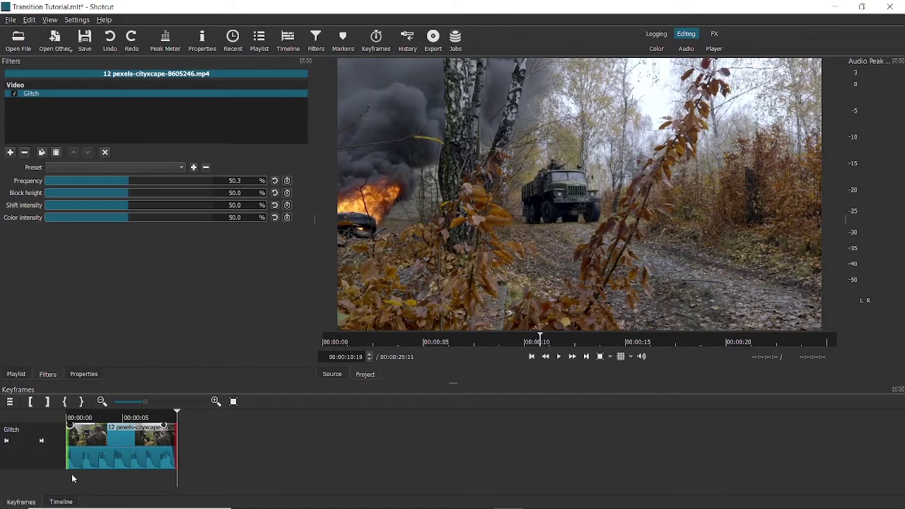
left_click(68, 501)
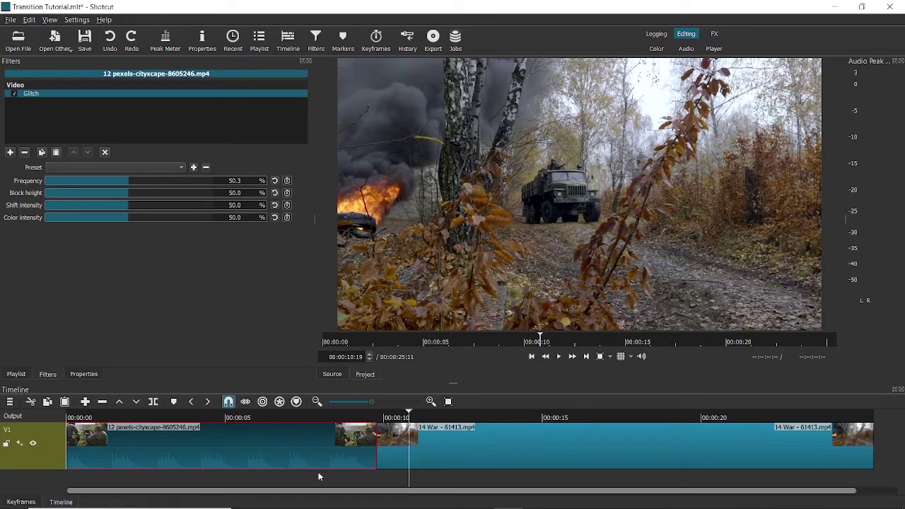
left_click(360, 416)
left_click(346, 297)
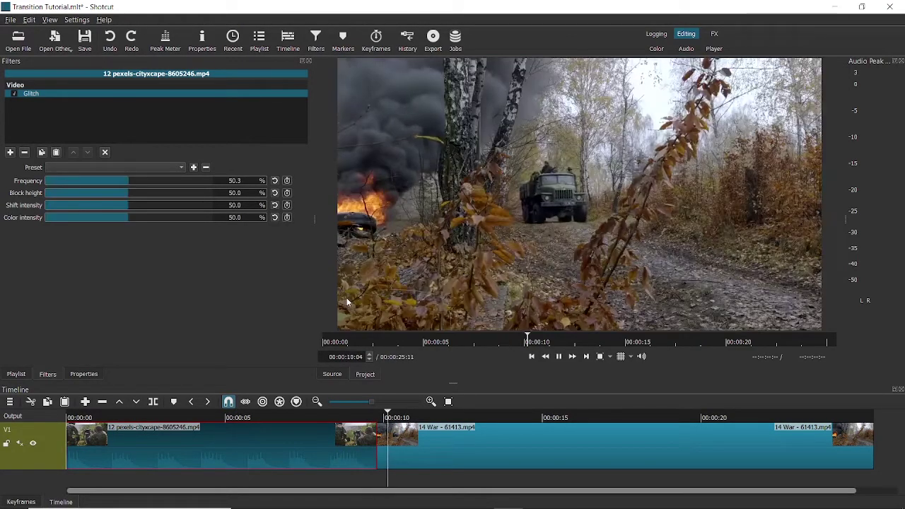
key("space")
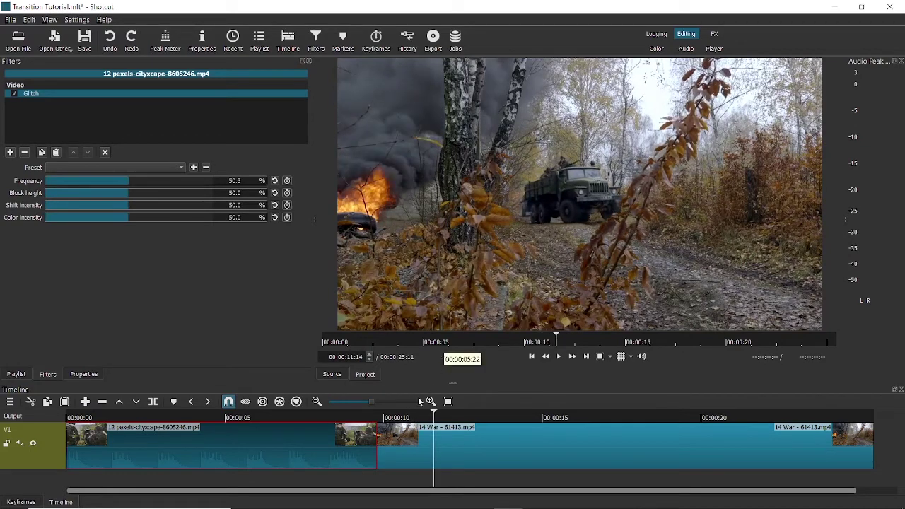
Place the playhead at the cut, search the filters for "gli" and add Glitch to the second clip, 14 War - 61413.mp4
left_click(378, 418)
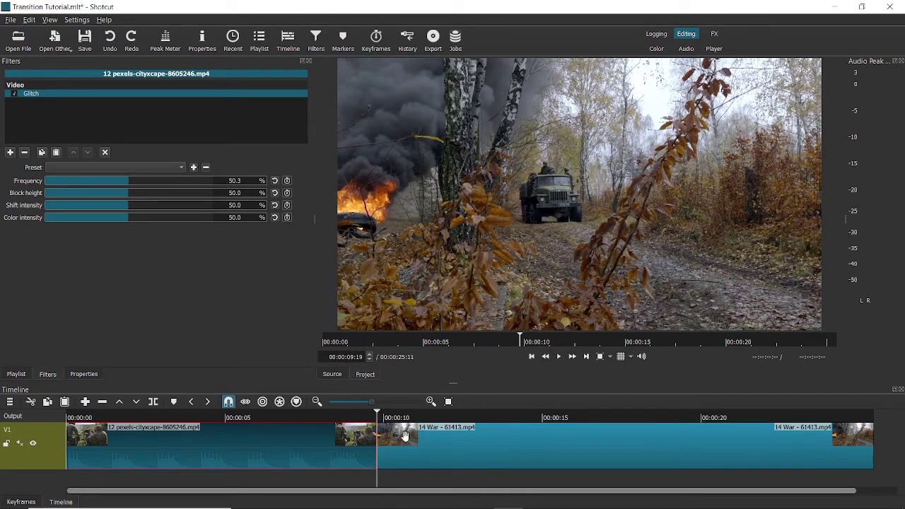
left_click(453, 447)
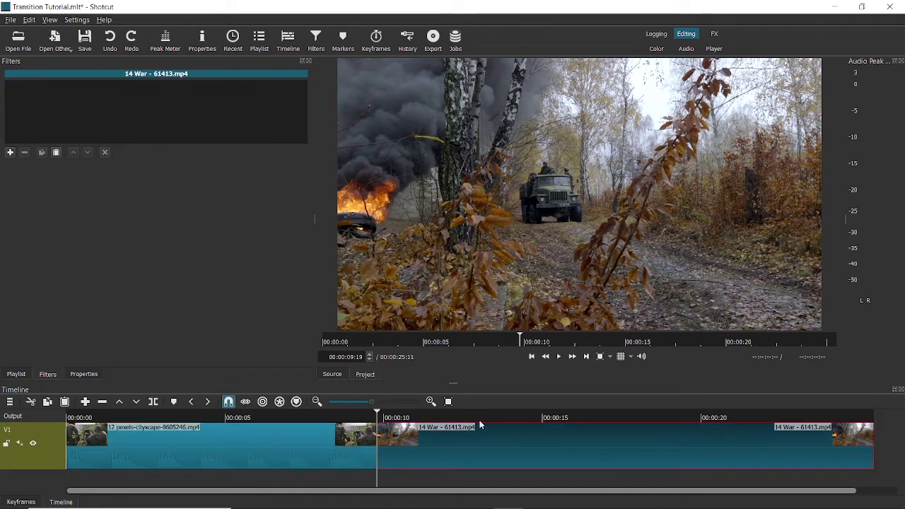
left_click(9, 152)
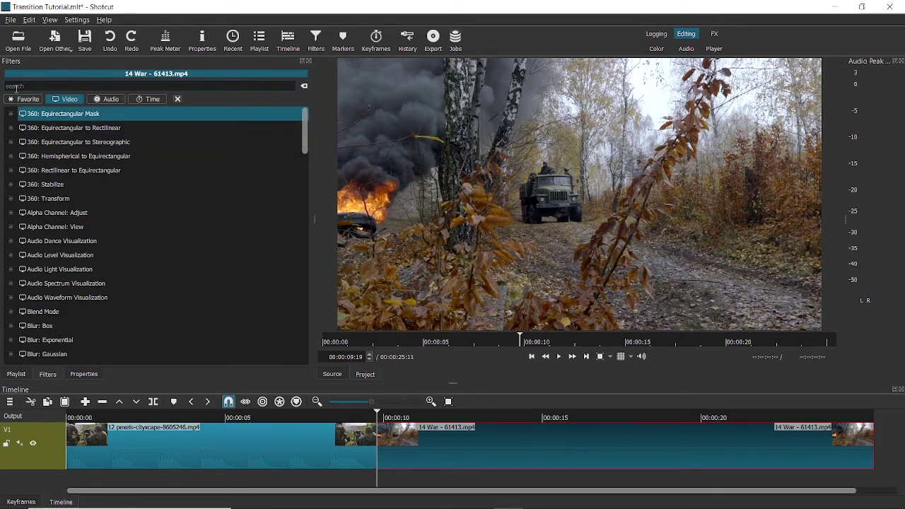
type("gl")
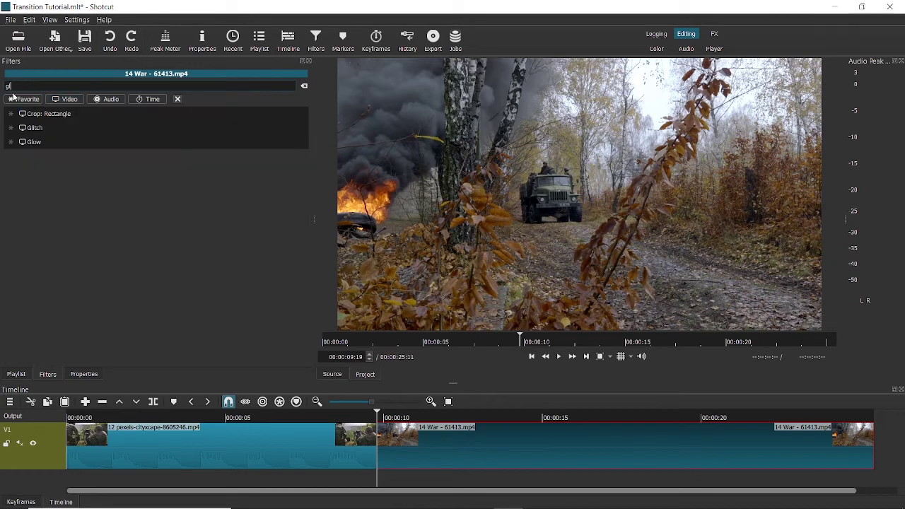
type("i")
left_click(41, 116)
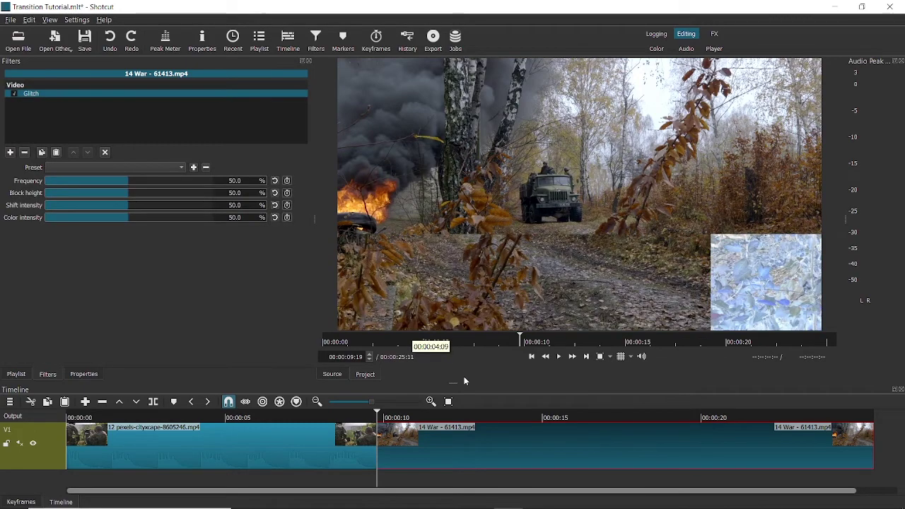
mouse_move(377, 418)
left_mouse_down()
mouse_move(388, 418)
mouse_move(377, 418)
left_mouse_up()
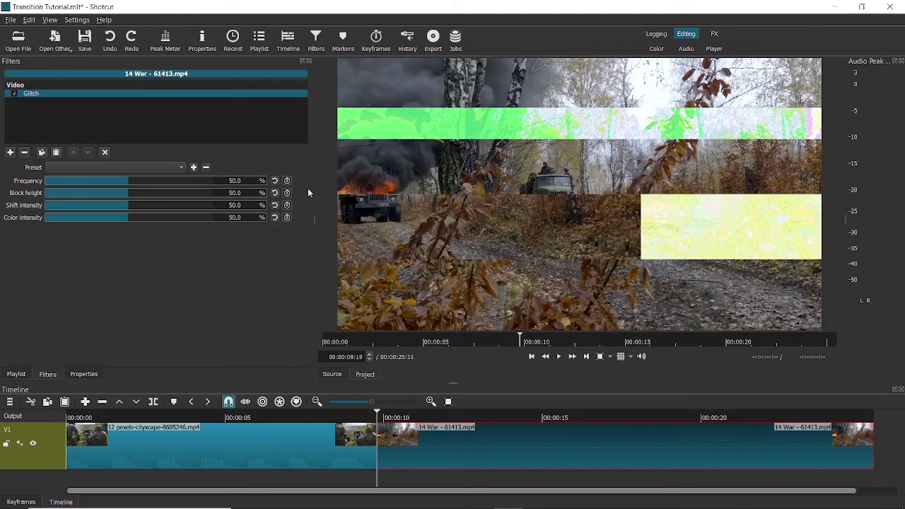
Open the Glitch frequency keyframes and give the second clip's filter a beginning ramp about 1 second long, ending at 00:00:10:23
left_click(287, 181)
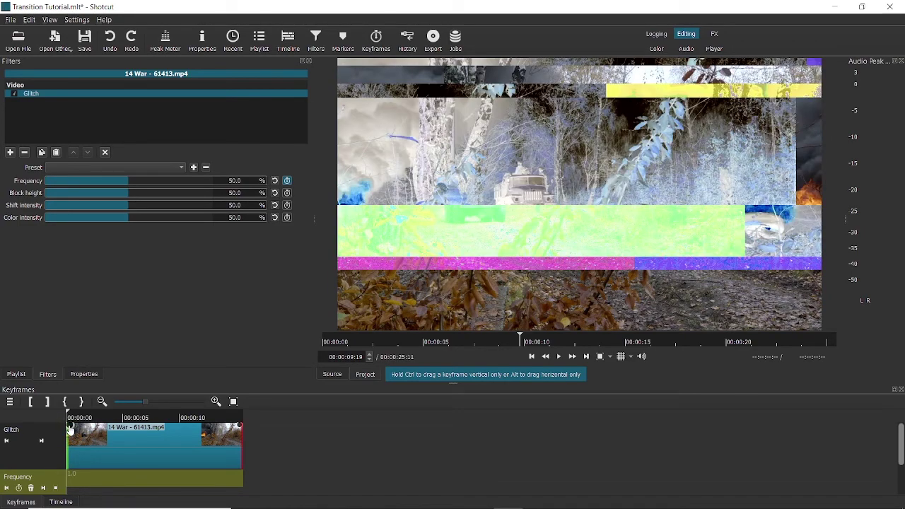
left_click_drag(70, 430, 84, 434)
left_click(91, 418)
mouse_move(91, 418)
left_mouse_down()
mouse_move(66, 418)
mouse_move(98, 428)
mouse_move(80, 428)
left_mouse_up()
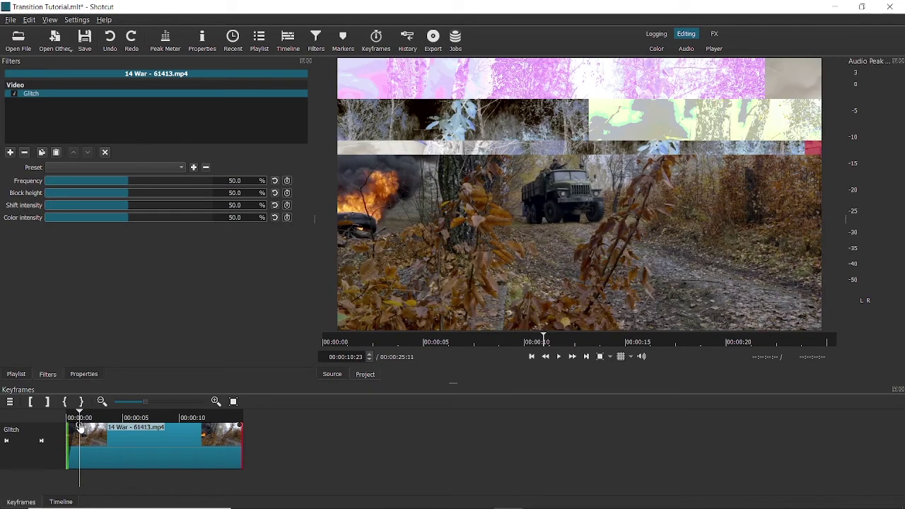
Set the second clip's Glitch frequency to 0% at the end of the beginning ramp and to 50% at the clip's start
left_click_drag(124, 180, 28, 195)
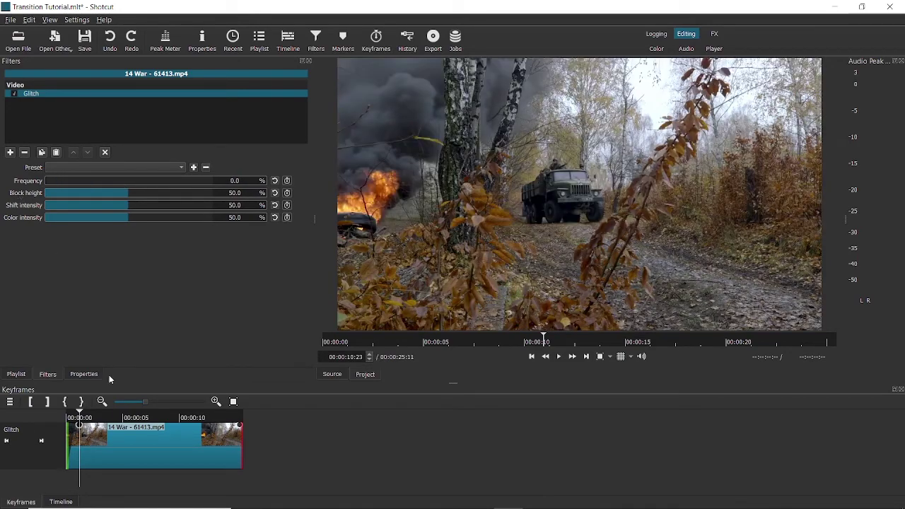
left_click_drag(79, 418, 57, 419)
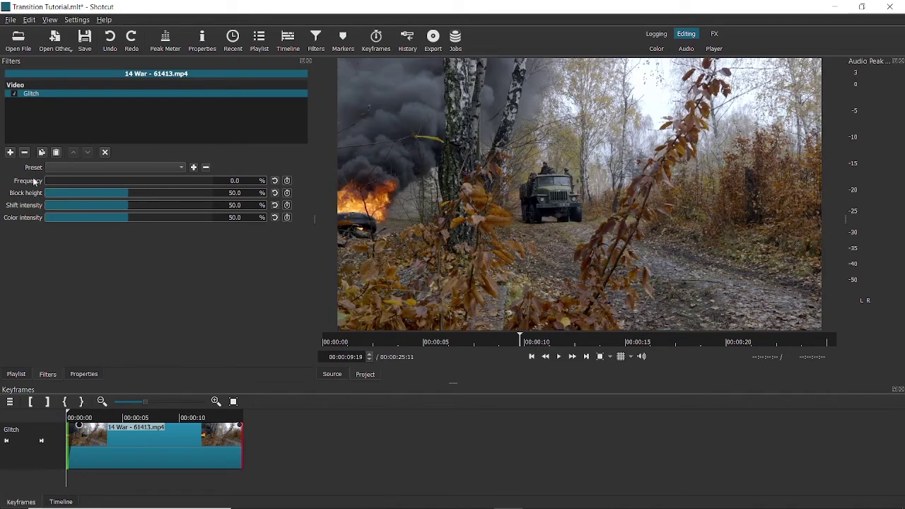
left_click_drag(48, 181, 130, 215)
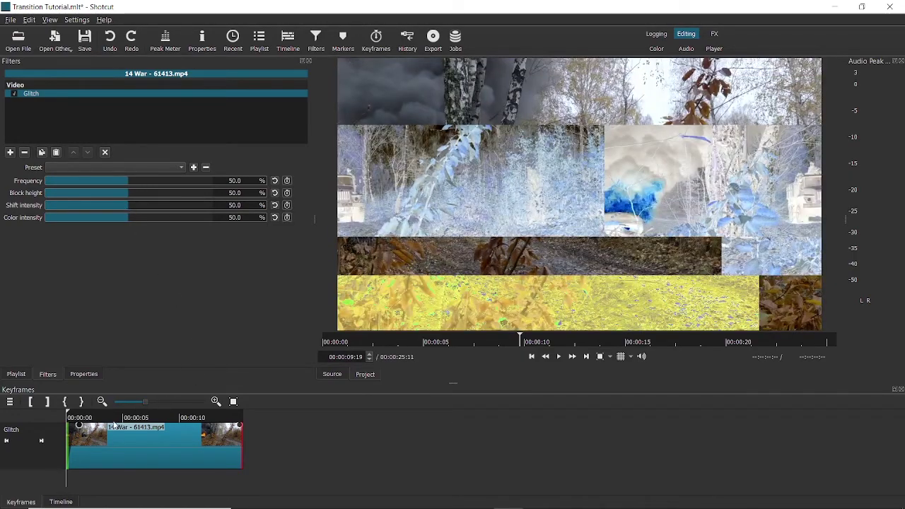
Play the timeline across the cut several times, starting at about 00:00:08:08, to review the glitch transition between both clips
left_click(61, 502)
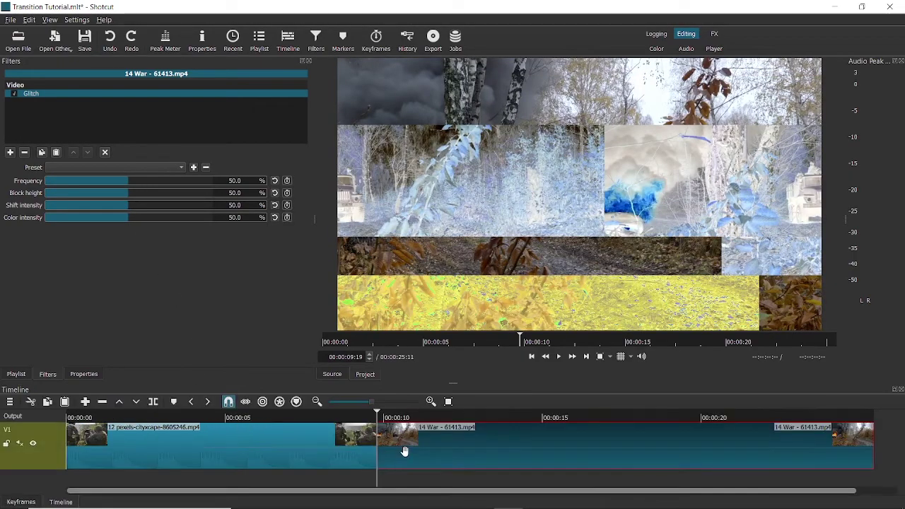
left_click(331, 419)
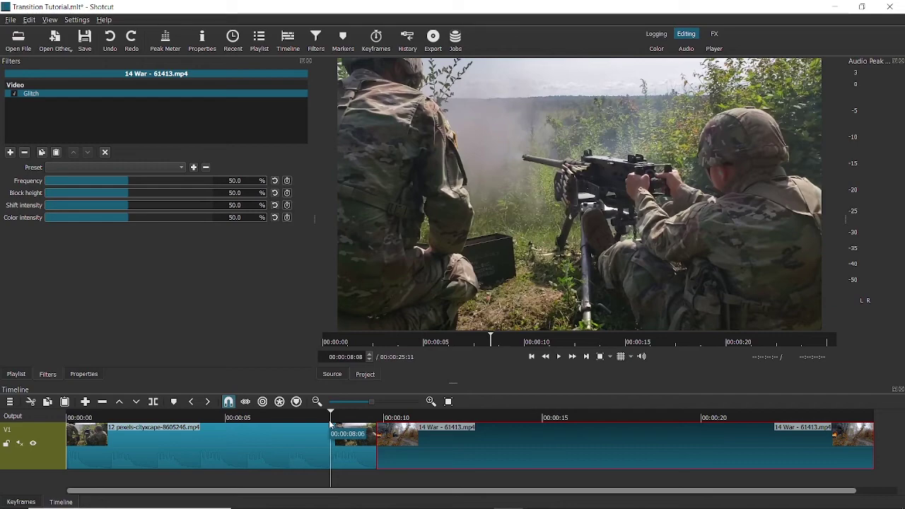
key("space")
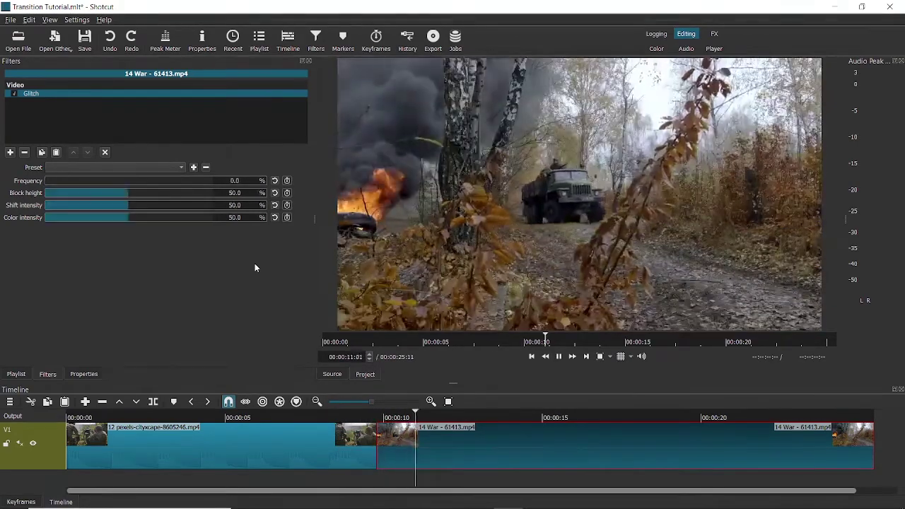
left_click(329, 417)
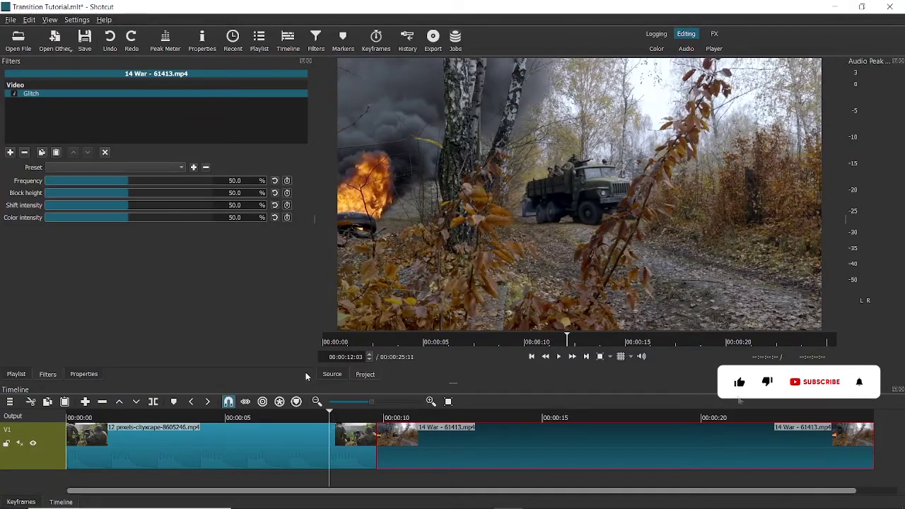
key("space")
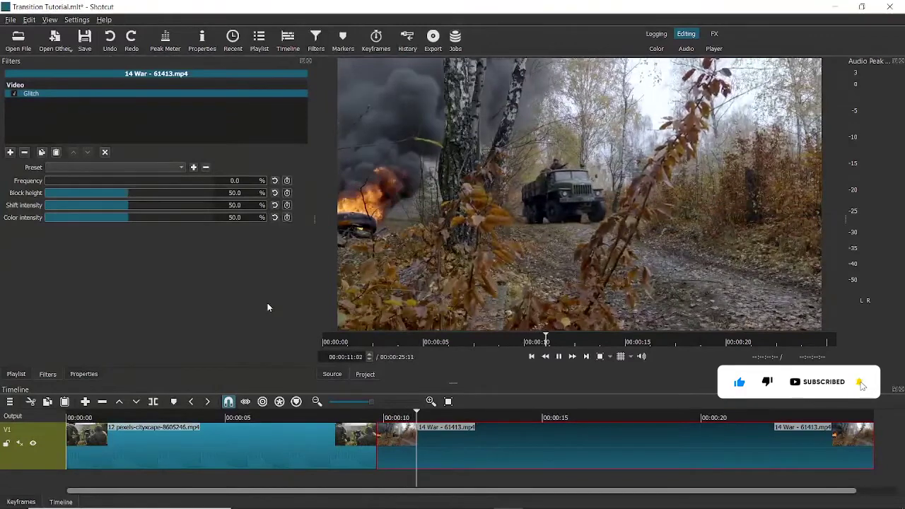
key("space")
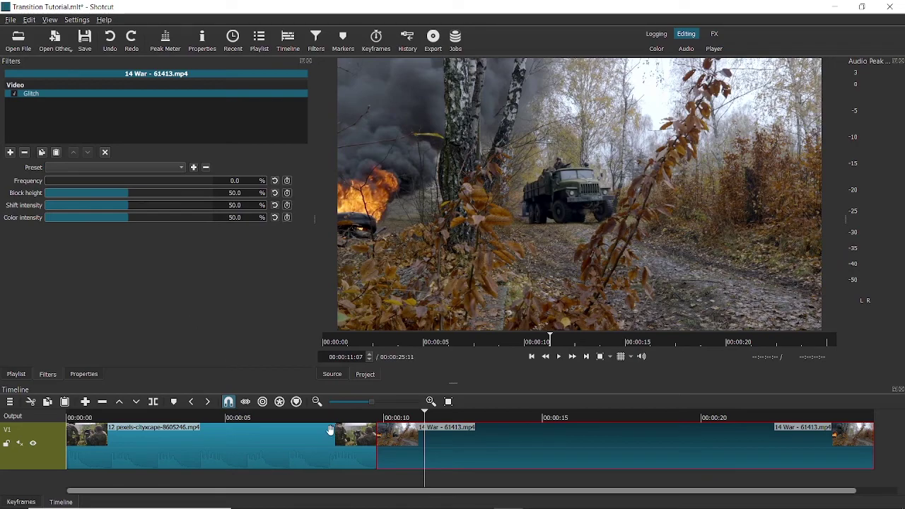
left_click(353, 432)
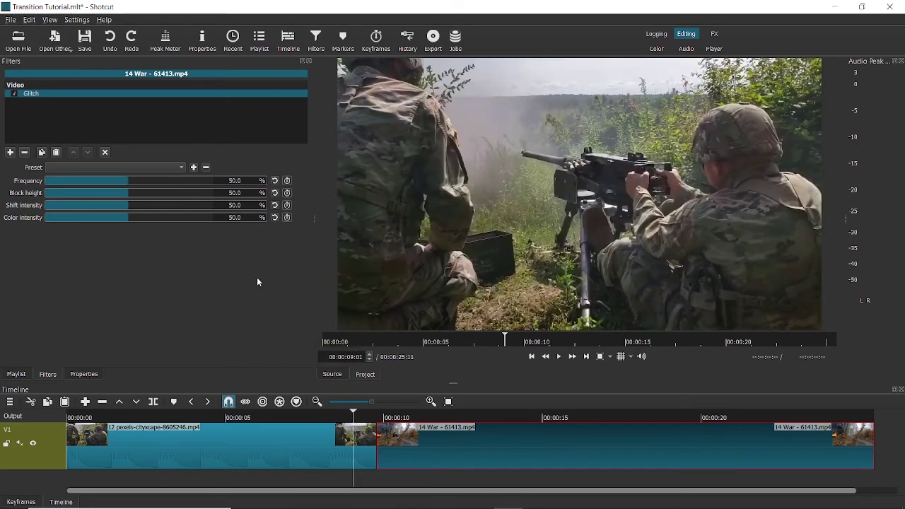
key("space")
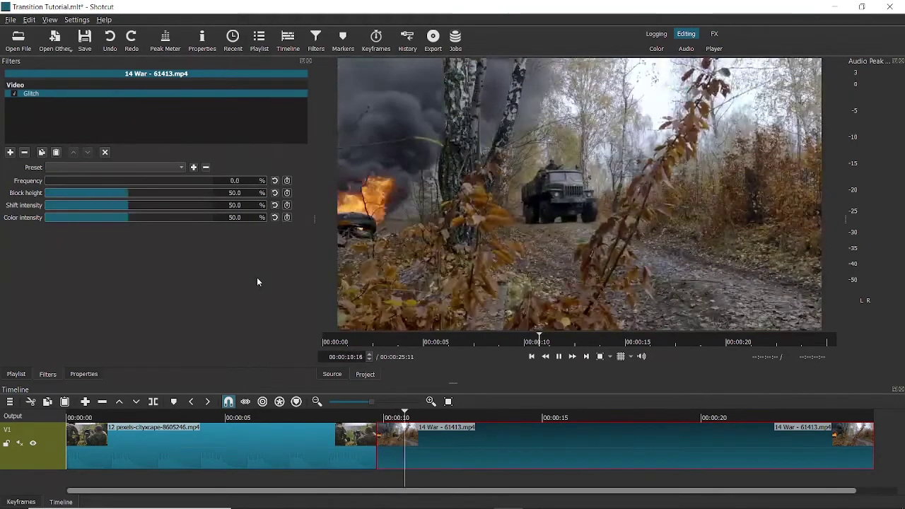
key("space")
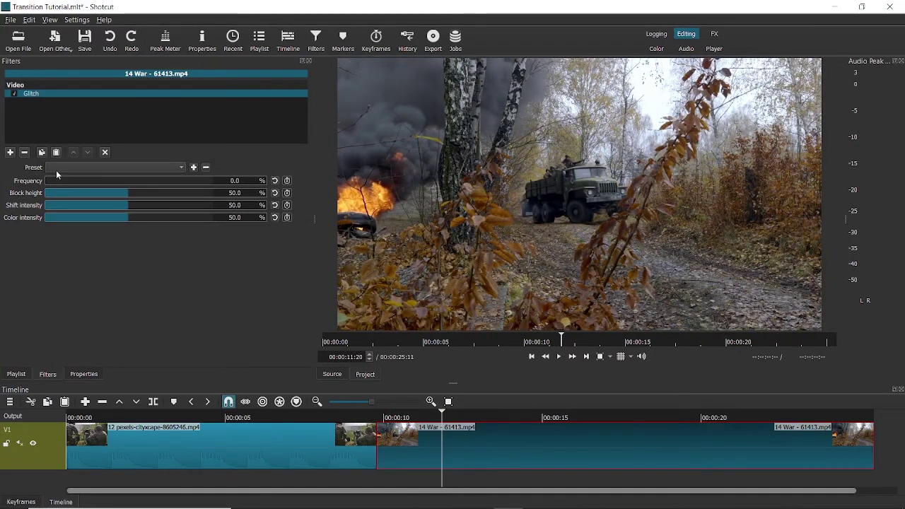
Browse the available video filters for the second clip and return the playhead to just before the cut
left_click(10, 152)
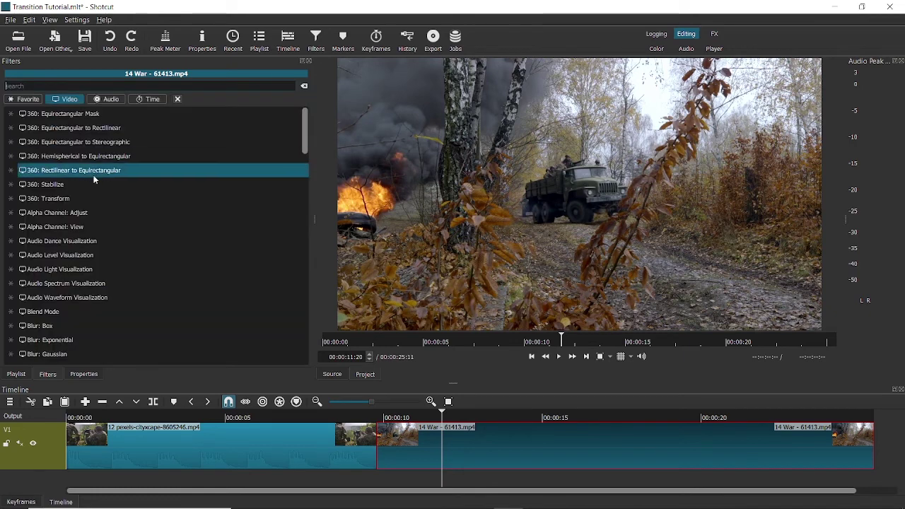
scroll(171, 256, "down", 4)
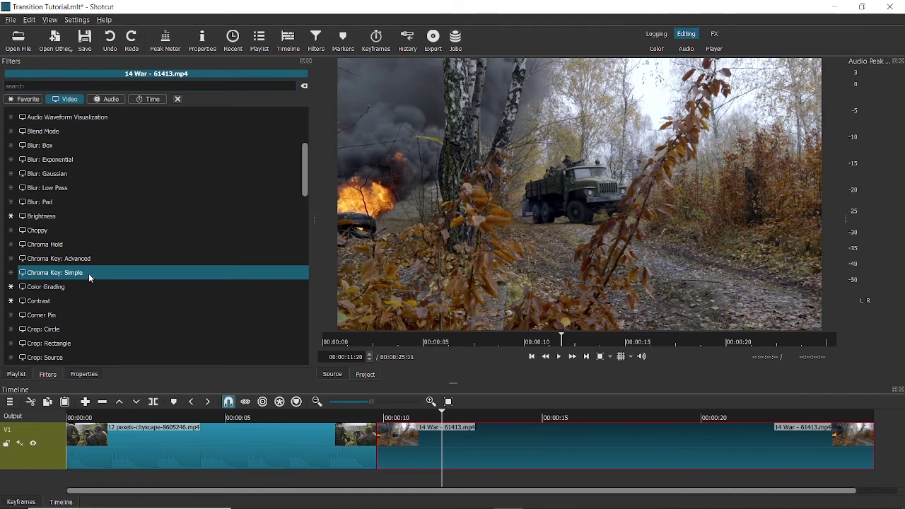
scroll(182, 233, "down", 3)
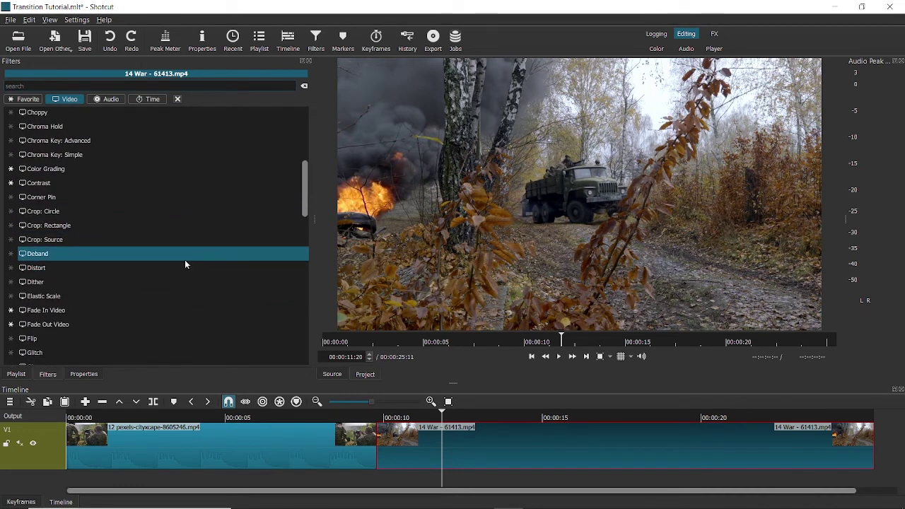
left_click_drag(307, 183, 307, 119)
left_click(348, 421)
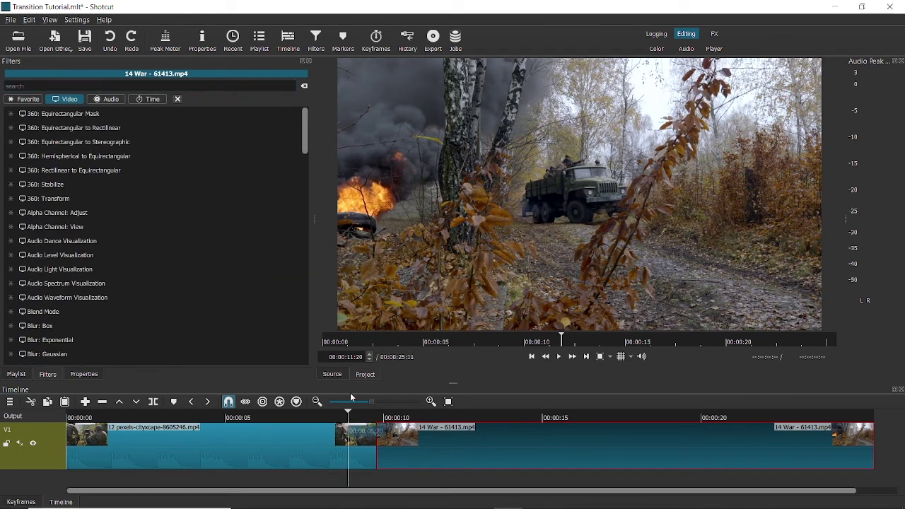